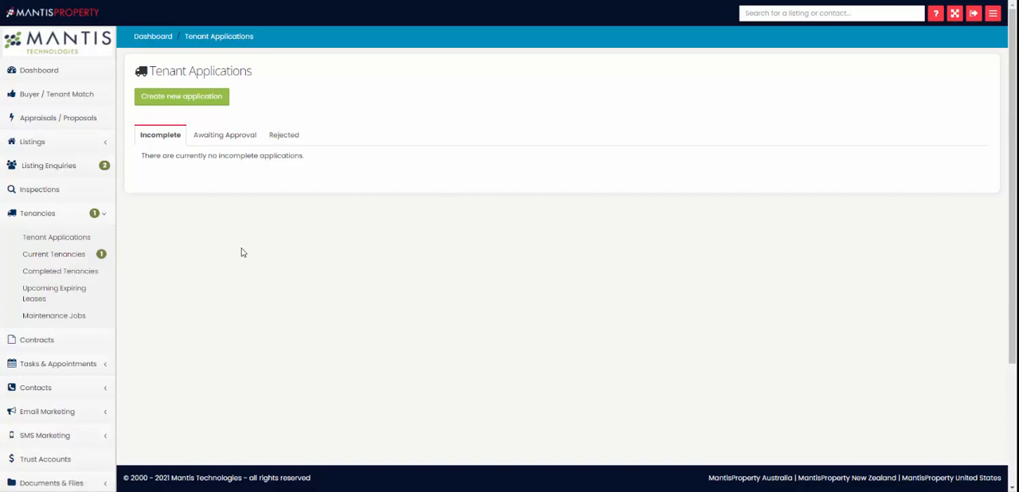
# Step: Check the awaiting-approval and rejected tenant applications and start a new tenancy application
pyautogui.click(204, 141)
pyautogui.click(182, 141)
pyautogui.click(222, 139)
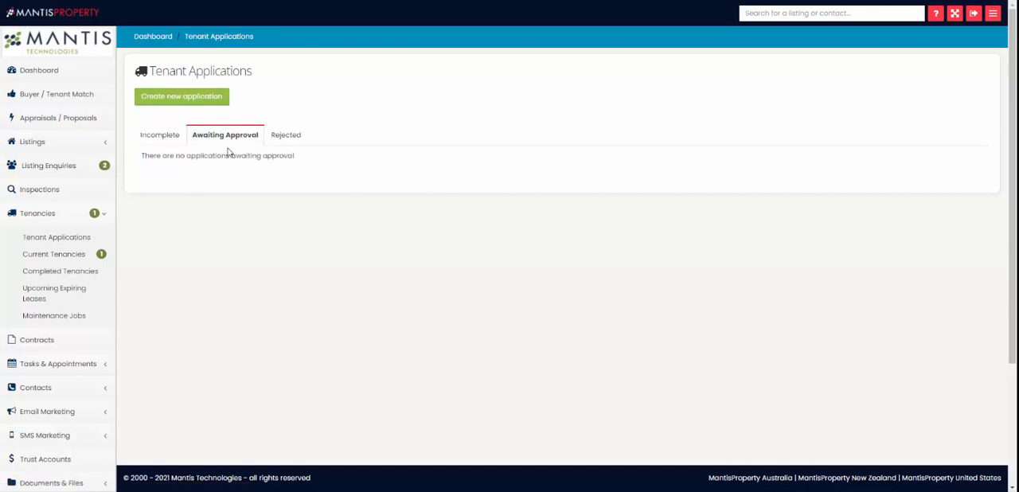
pyautogui.click(281, 143)
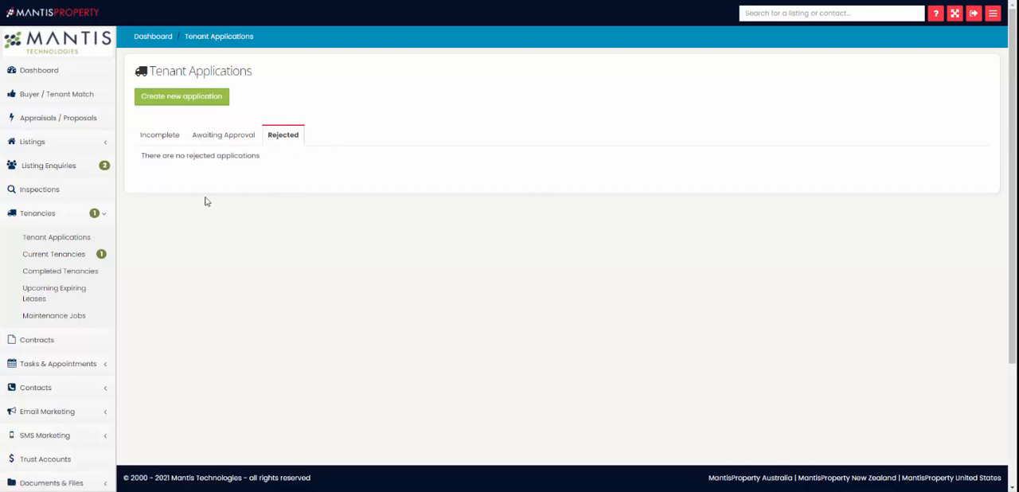
pyautogui.click(193, 104)
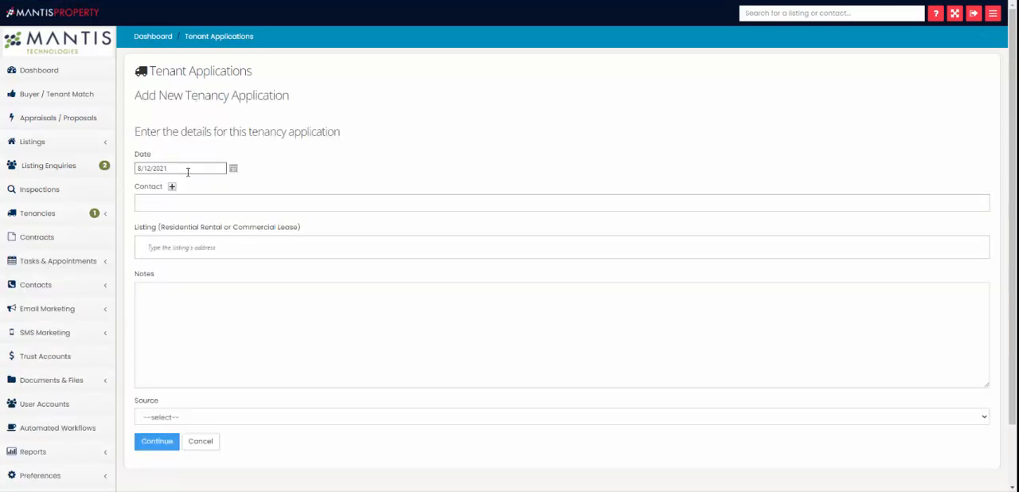
pyautogui.click(156, 206)
pyautogui.write('david')
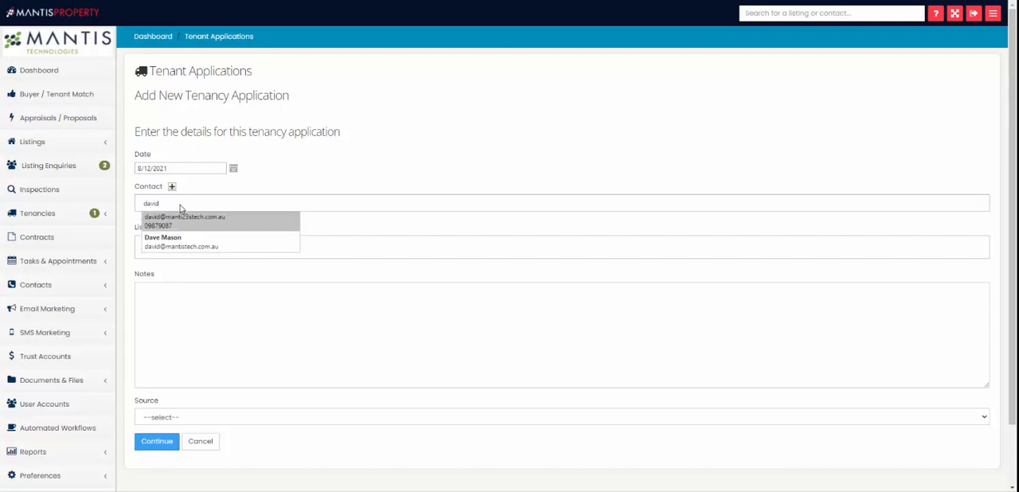
pyautogui.click(171, 188)
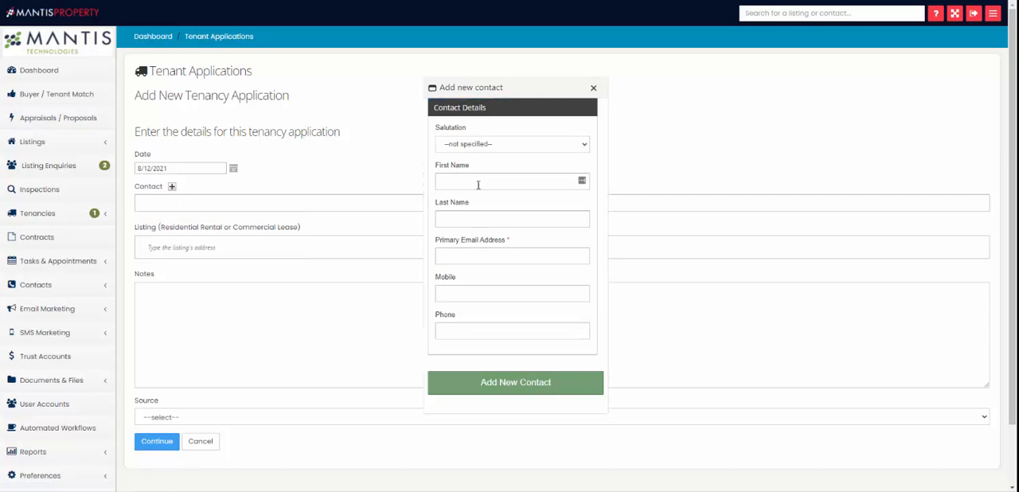
pyautogui.click(593, 88)
pyautogui.click(167, 249)
pyautogui.write('2')
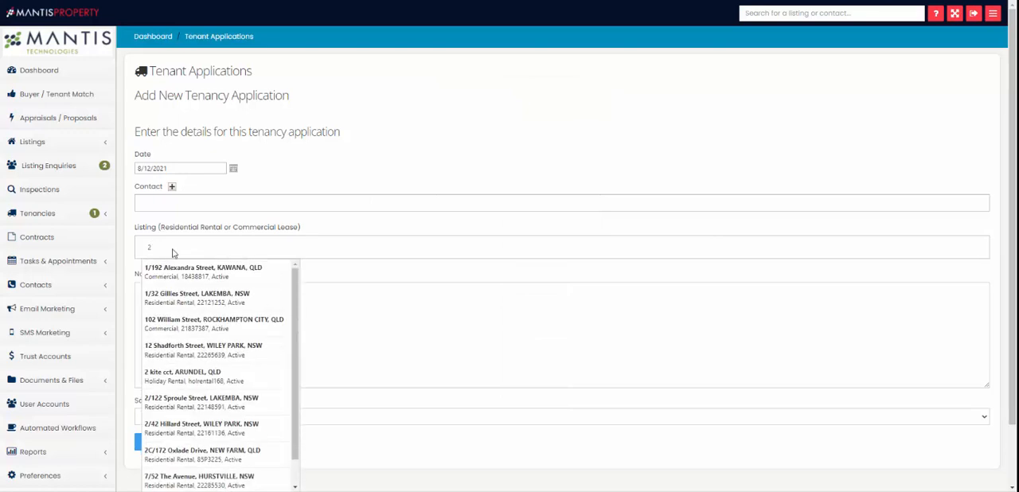
pyautogui.click(227, 272)
pyautogui.click(196, 313)
pyautogui.scroll(-2, 196, 294)
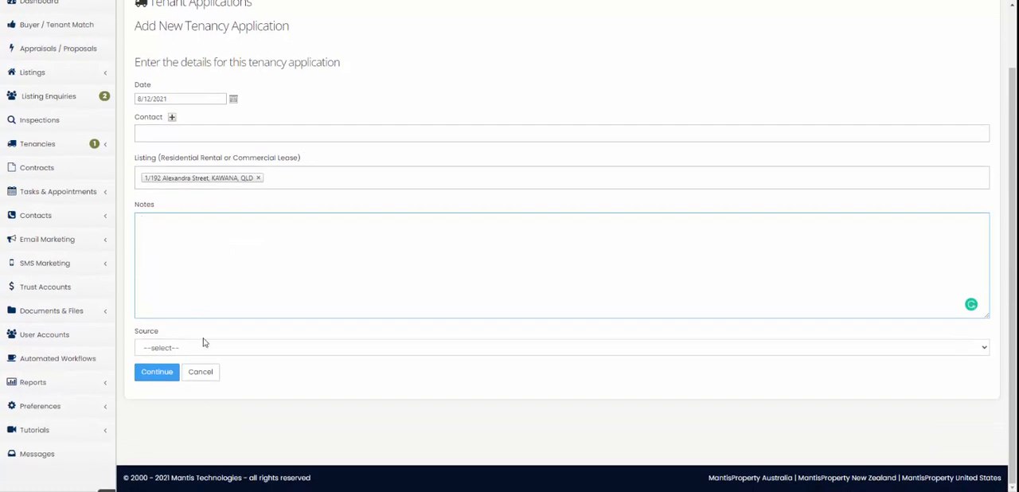
pyautogui.click(199, 351)
pyautogui.click(195, 283)
# Step: Select the existing contact as the applicant and continue to create the tenancy application
pyautogui.click(160, 136)
pyautogui.write('da')
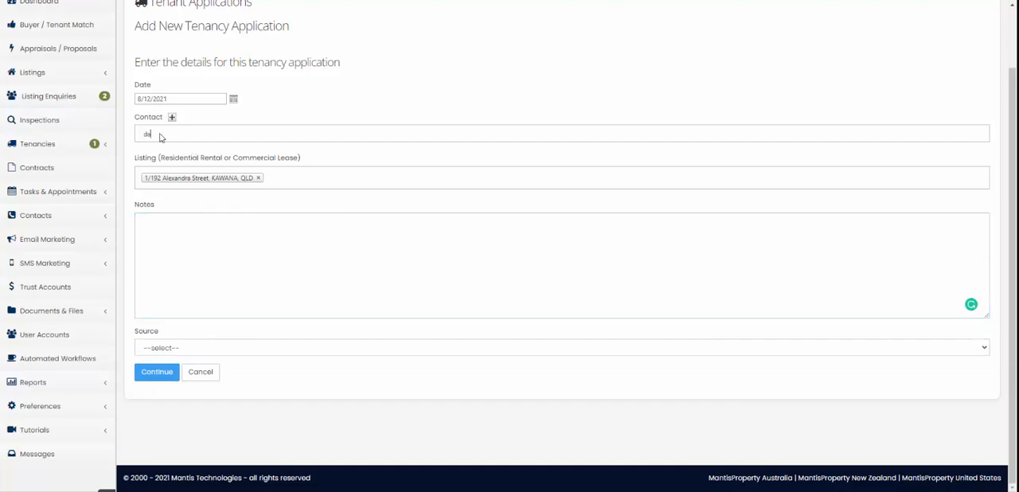
pyautogui.write('ve')
pyautogui.click(186, 165)
pyautogui.click(156, 373)
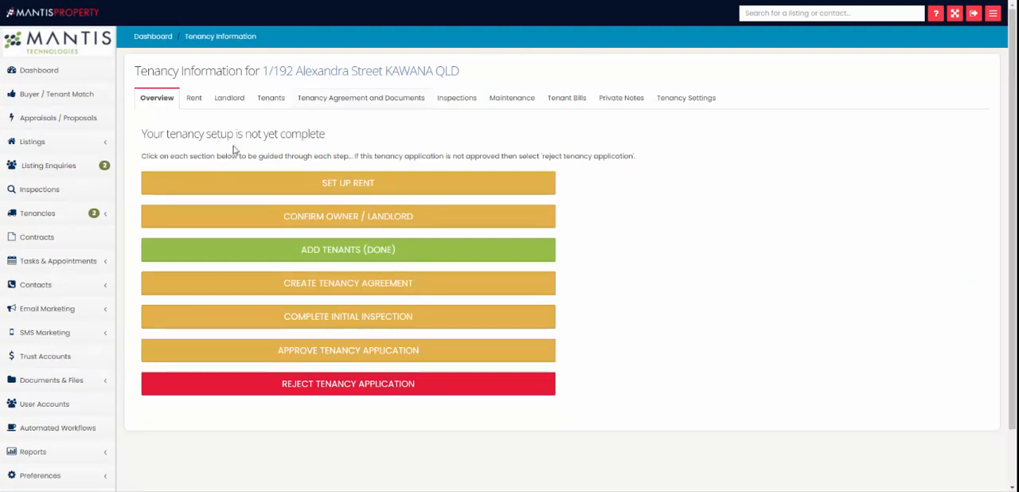
# Step: Visit the tenant applications list, open the Alexandra Street tenancy's rent setup and inspect the frequency and rent due day choices
pyautogui.click(58, 212)
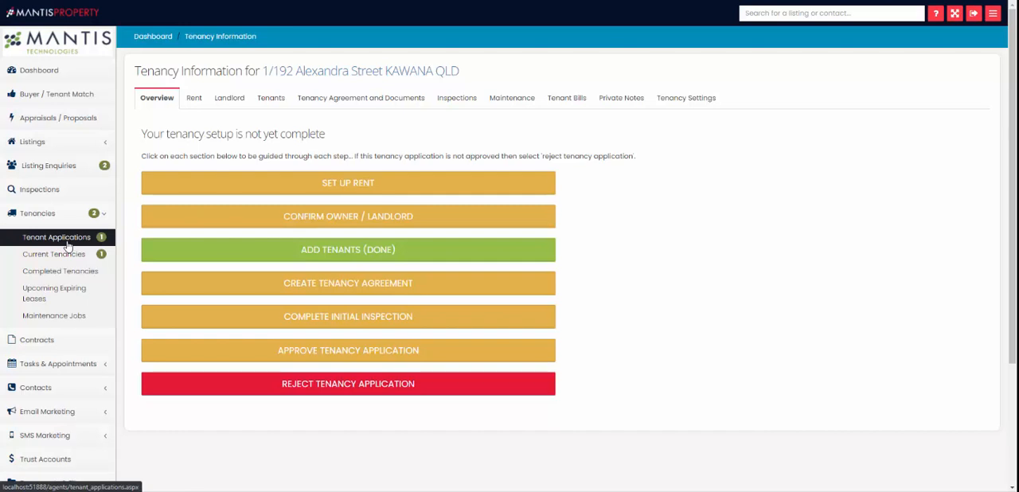
pyautogui.click(67, 243)
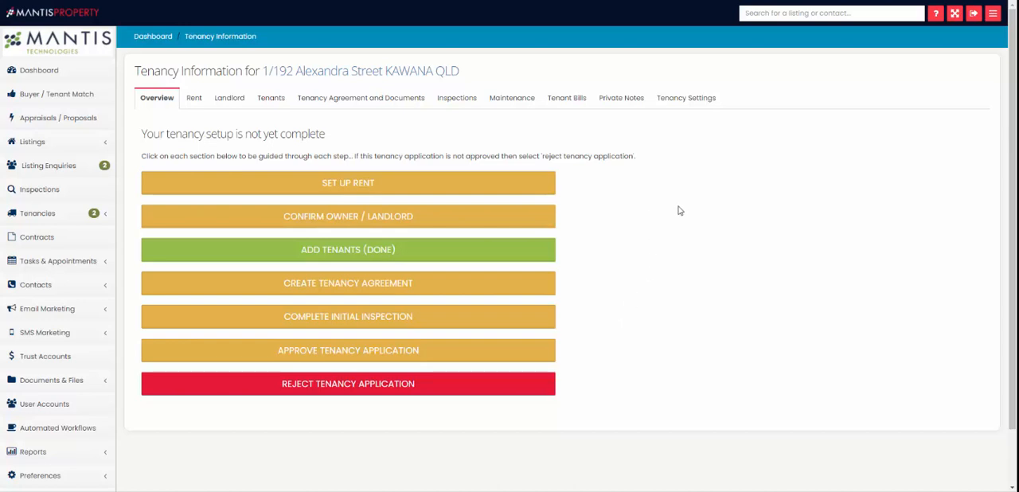
pyautogui.click(353, 189)
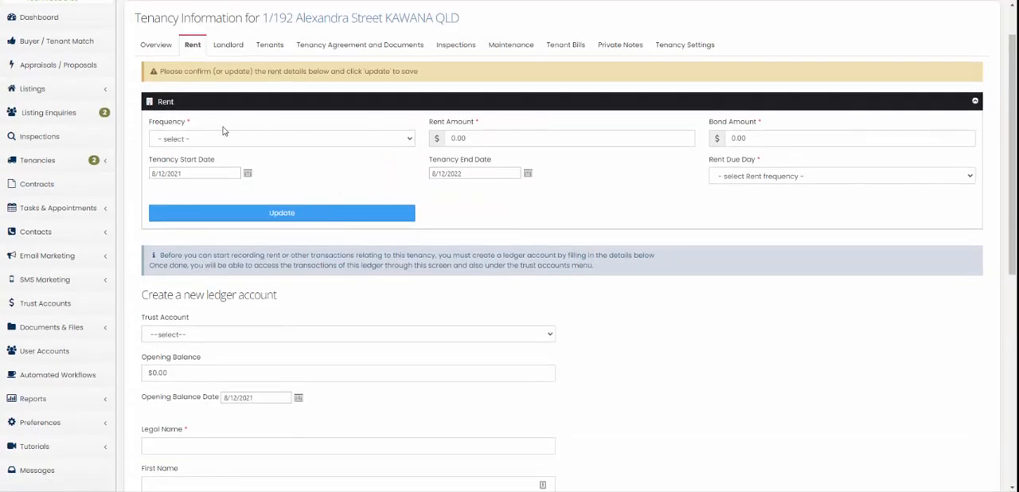
pyautogui.click(214, 139)
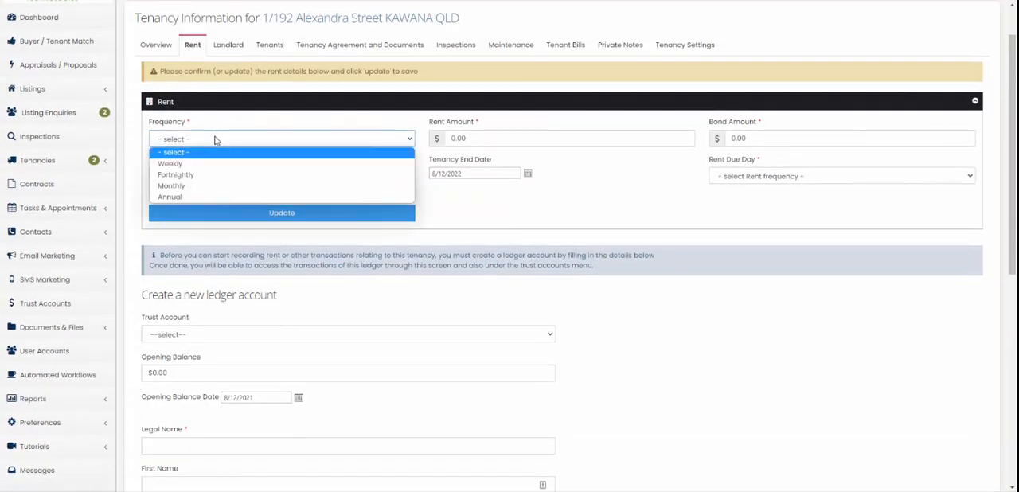
pyautogui.click(370, 127)
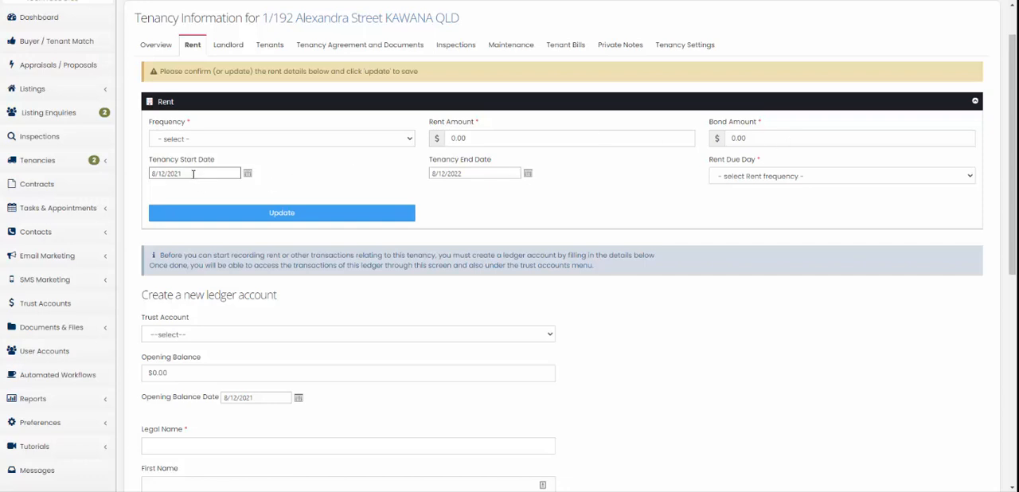
pyautogui.click(754, 179)
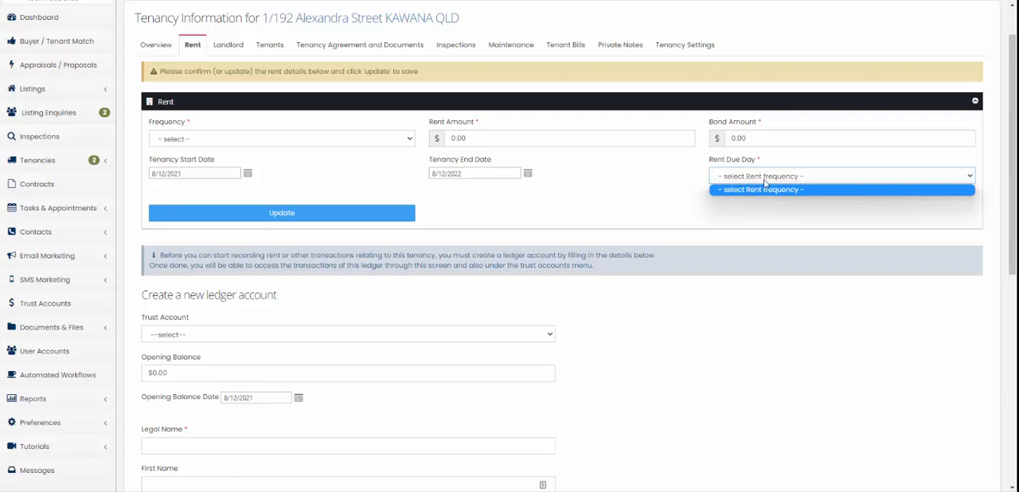
# Step: Set the rent frequency to Weekly and the rent due day to Monday
pyautogui.click(203, 139)
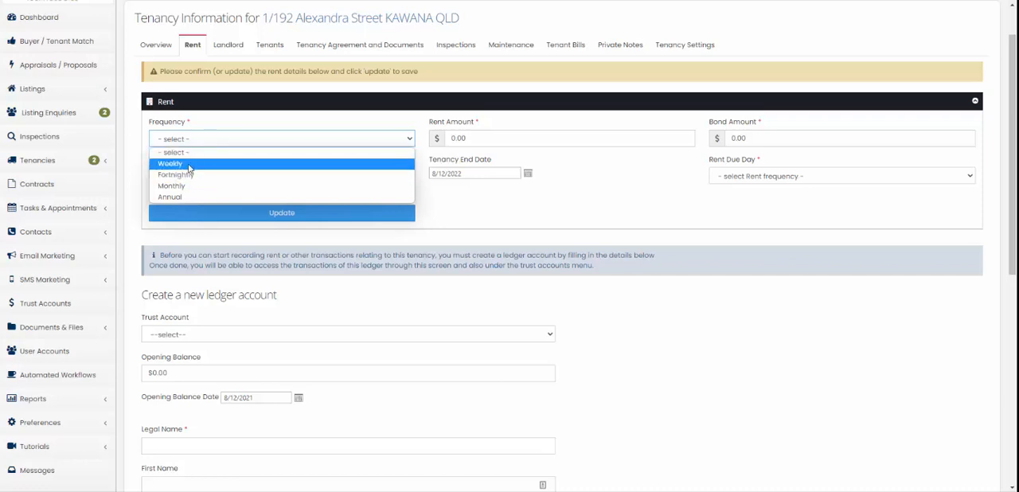
pyautogui.click(171, 163)
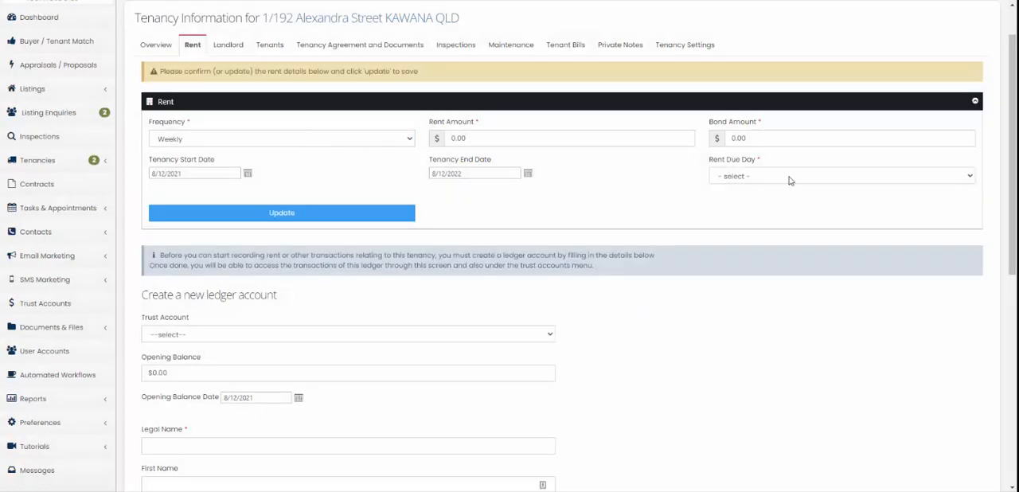
pyautogui.click(789, 179)
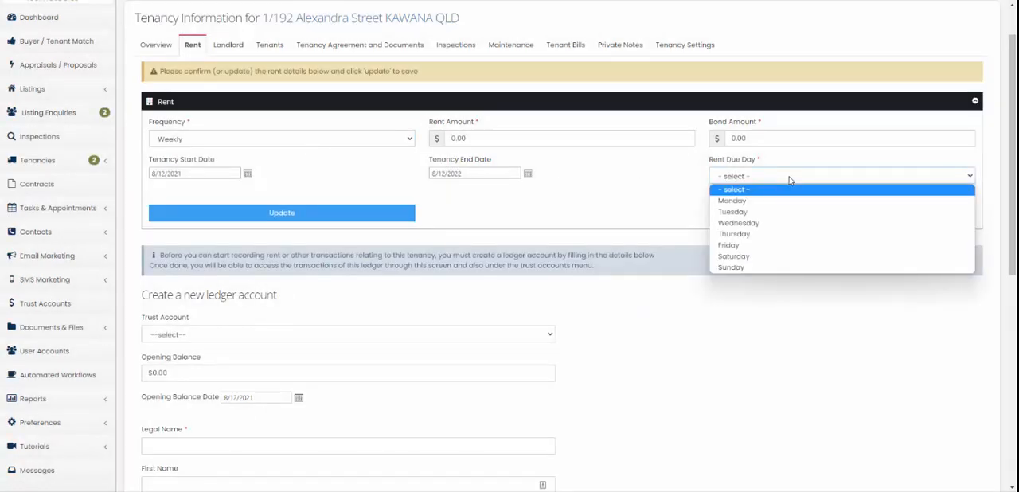
pyautogui.click(751, 206)
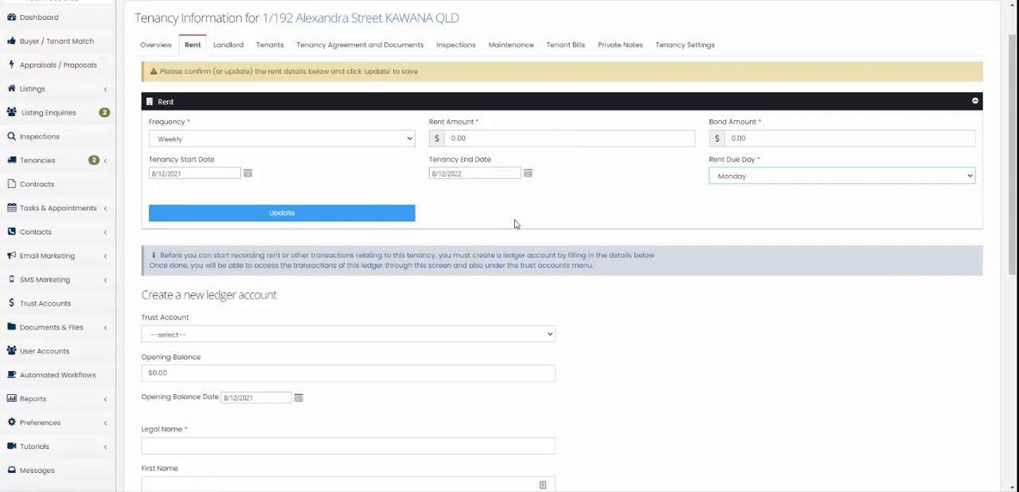
# Step: Look over the new ledger account form and return to the tenancy overview
pyautogui.scroll(-2, 510, 215)
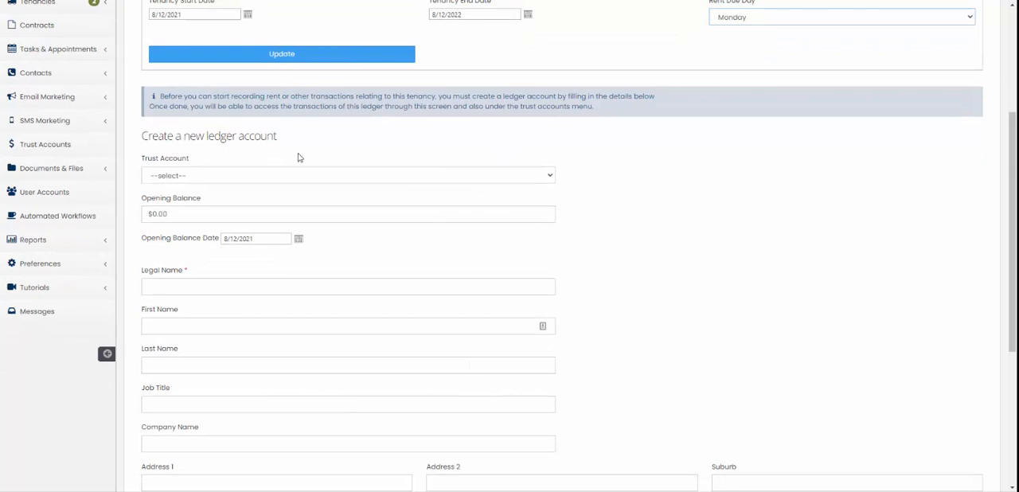
pyautogui.scroll(1, 298, 157)
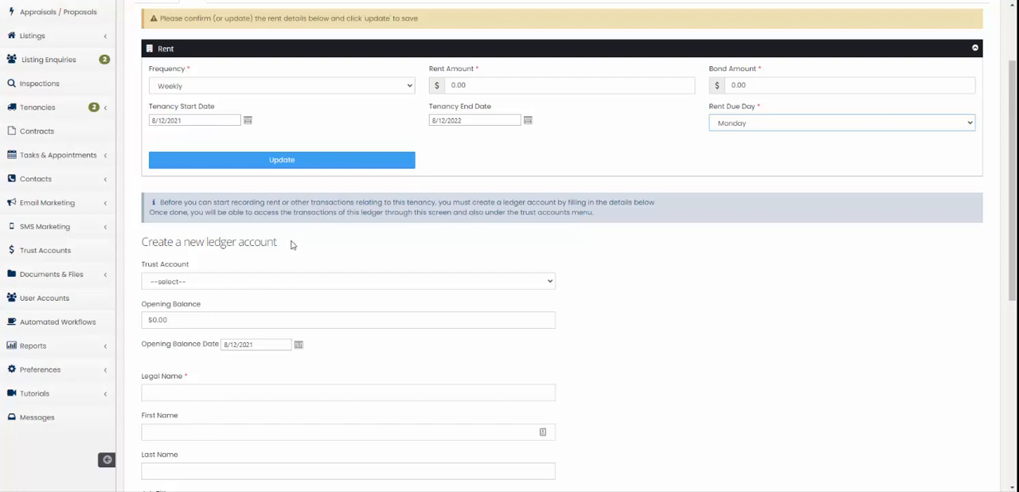
pyautogui.scroll(1, 288, 306)
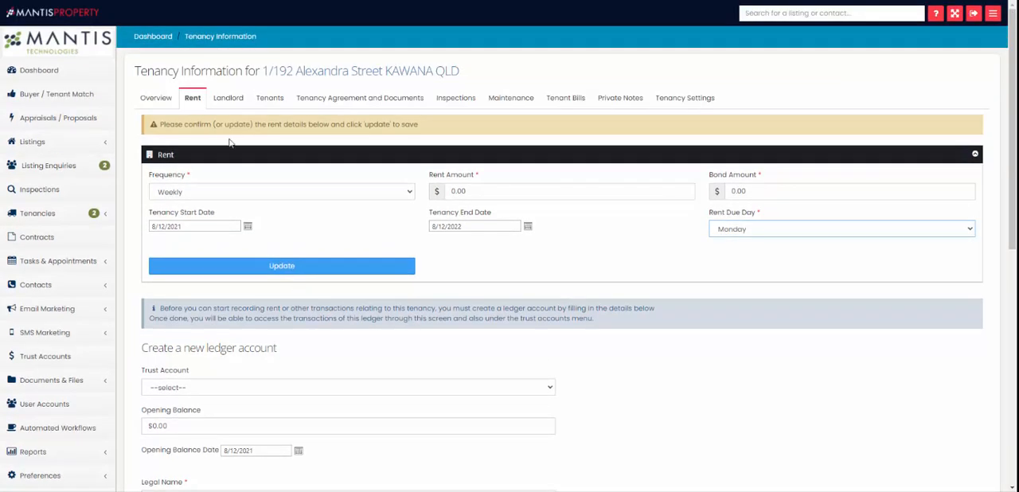
pyautogui.click(158, 102)
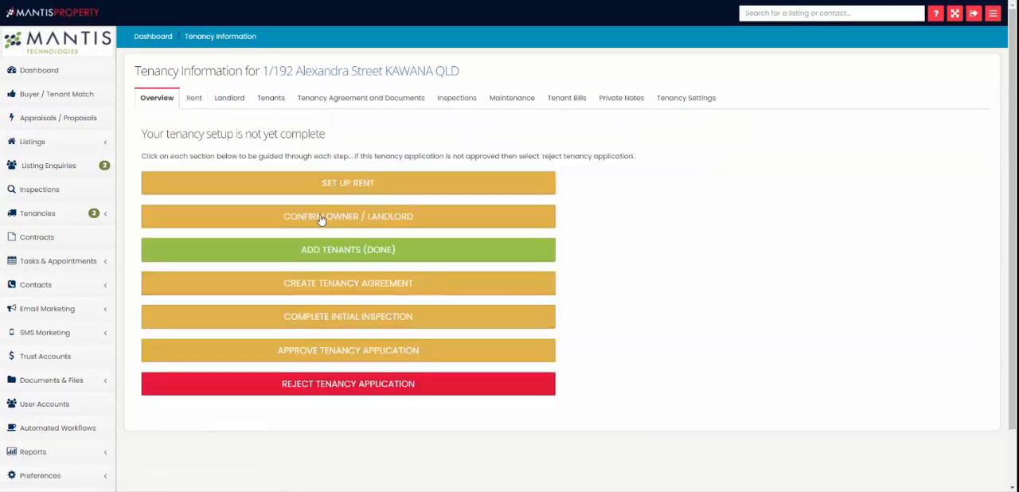
# Step: Review the landlord and tenants sections of the Alexandra Street tenancy
pyautogui.click(194, 102)
pyautogui.click(229, 102)
pyautogui.click(268, 101)
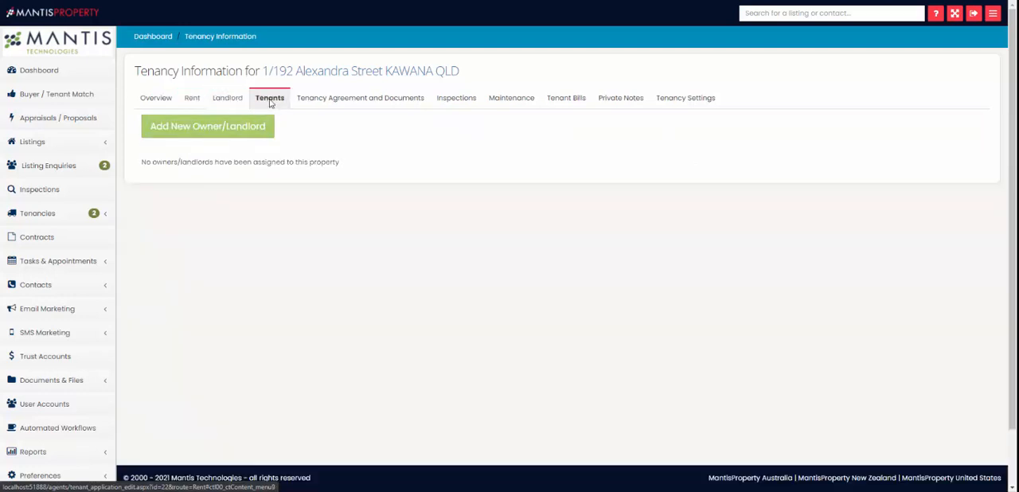
pyautogui.click(338, 101)
pyautogui.click(230, 100)
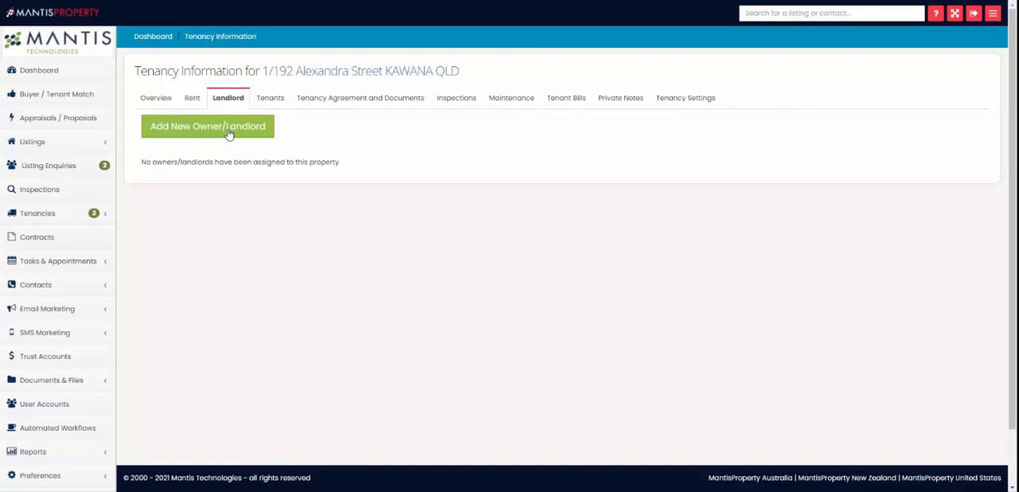
pyautogui.click(275, 101)
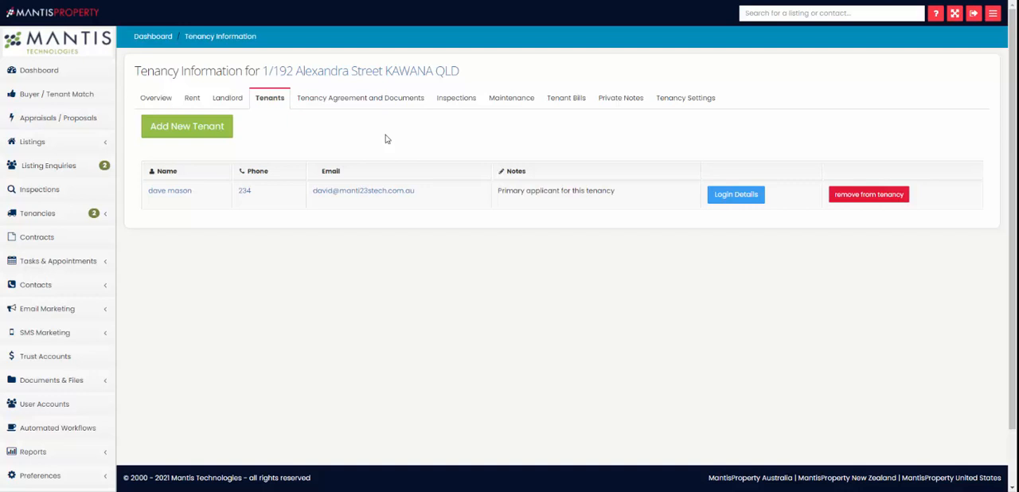
# Step: Open a new document entry with the type Tenancy Agreement and view the file selection without choosing a file
pyautogui.click(356, 102)
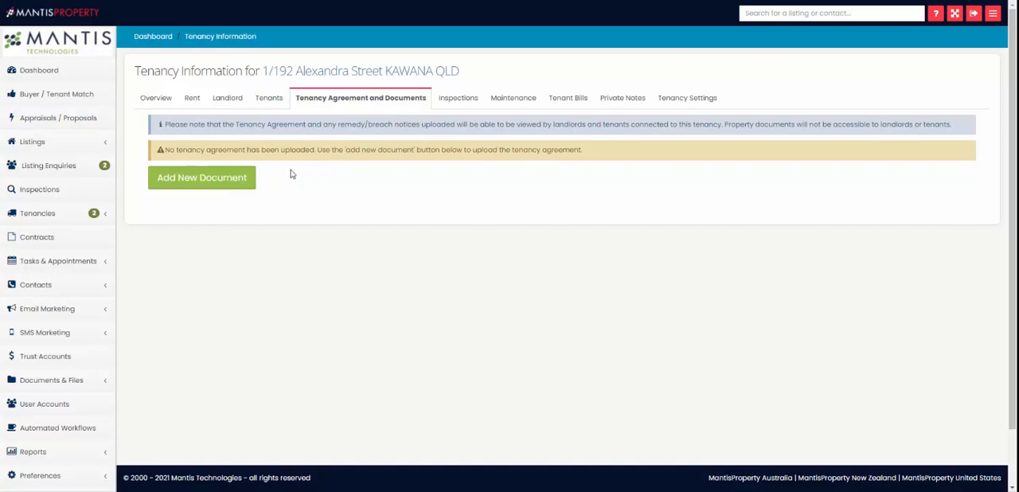
pyautogui.click(237, 183)
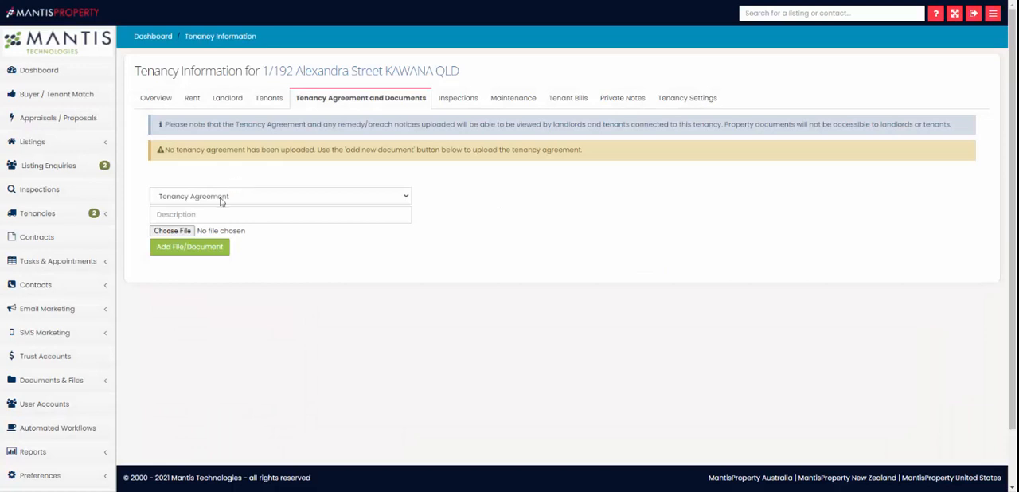
pyautogui.click(228, 200)
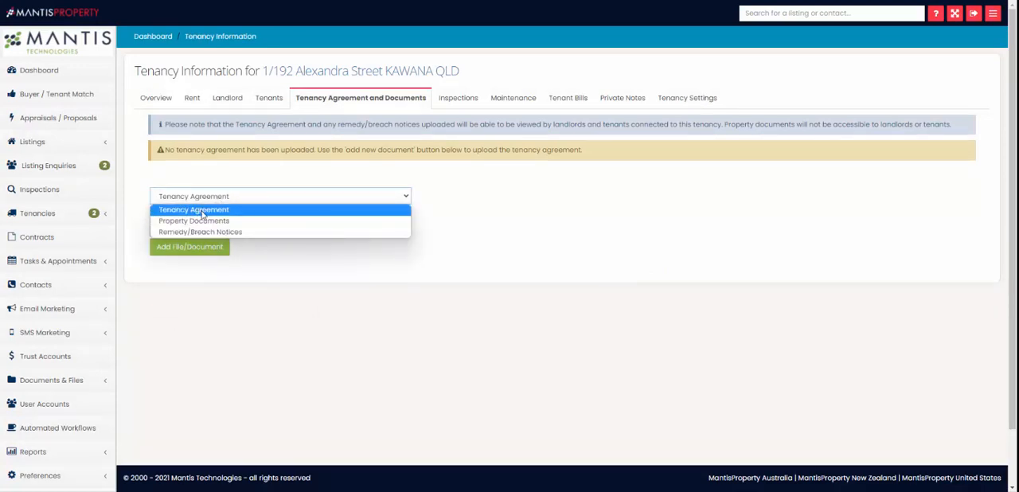
pyautogui.click(203, 214)
pyautogui.click(162, 216)
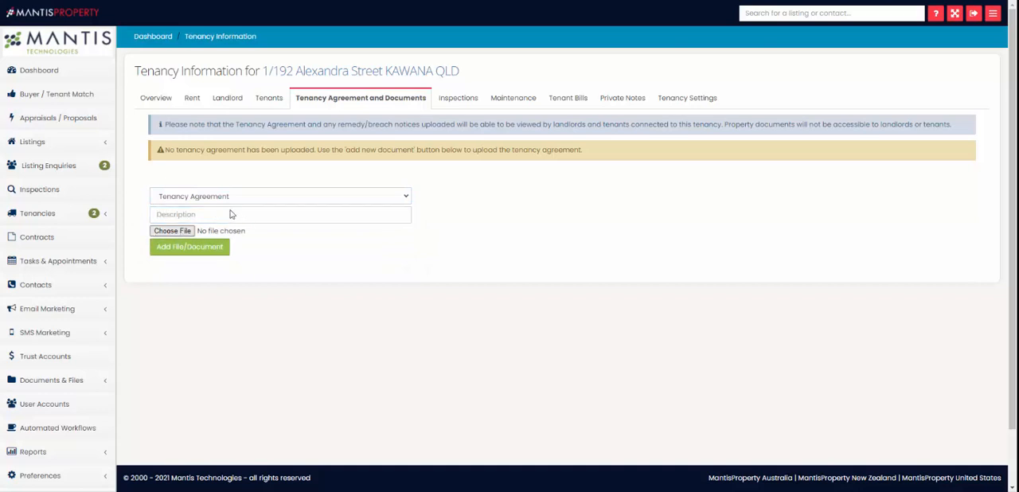
pyautogui.click(172, 230)
pyautogui.click(689, 309)
# Step: Inspect the available document types for the tenancy and open its inspections section
pyautogui.click(291, 199)
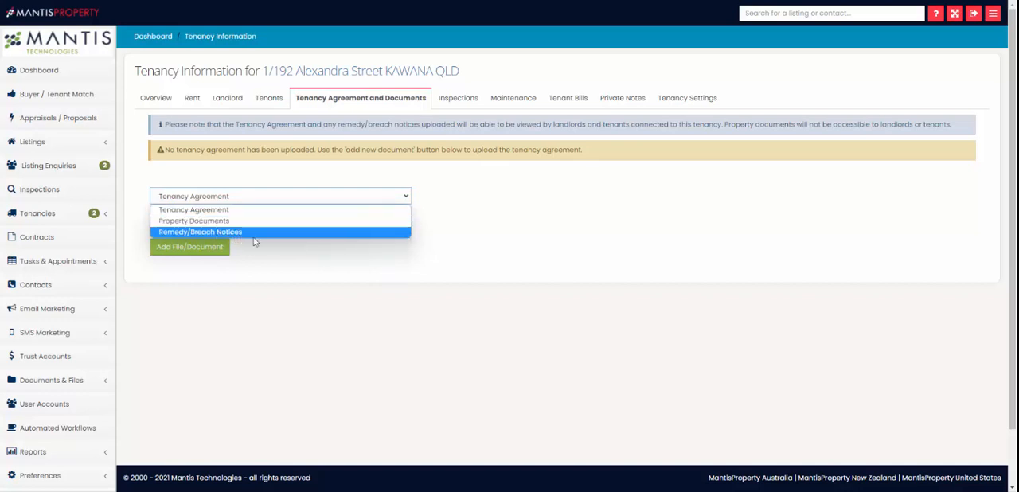
pyautogui.click(308, 264)
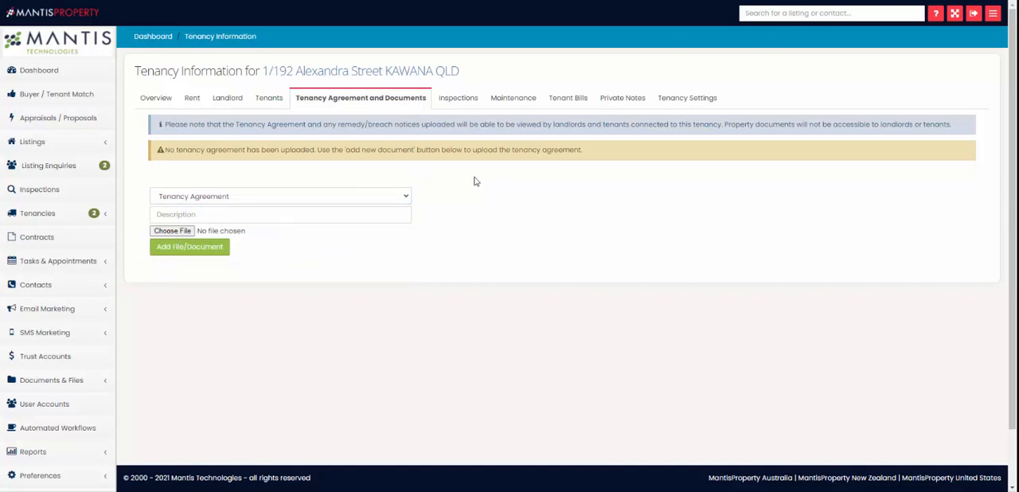
pyautogui.click(277, 192)
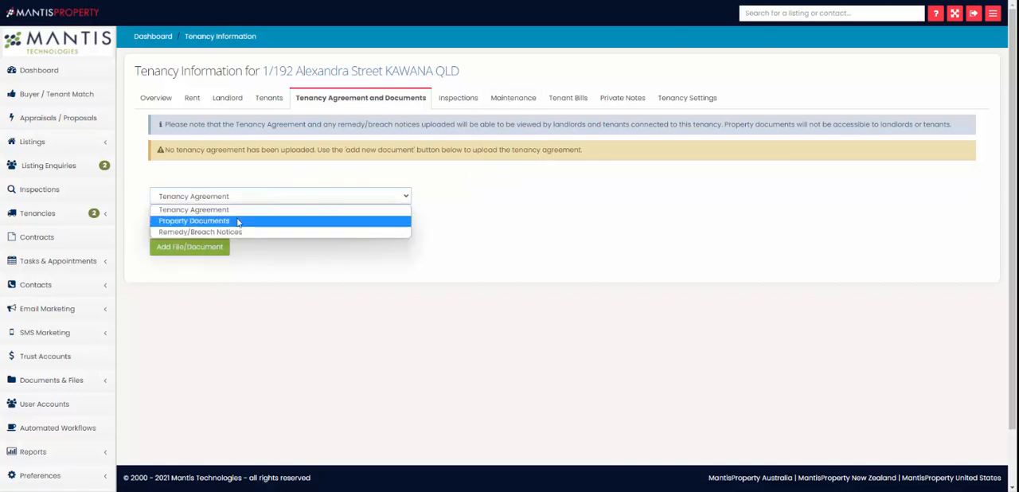
pyautogui.click(360, 262)
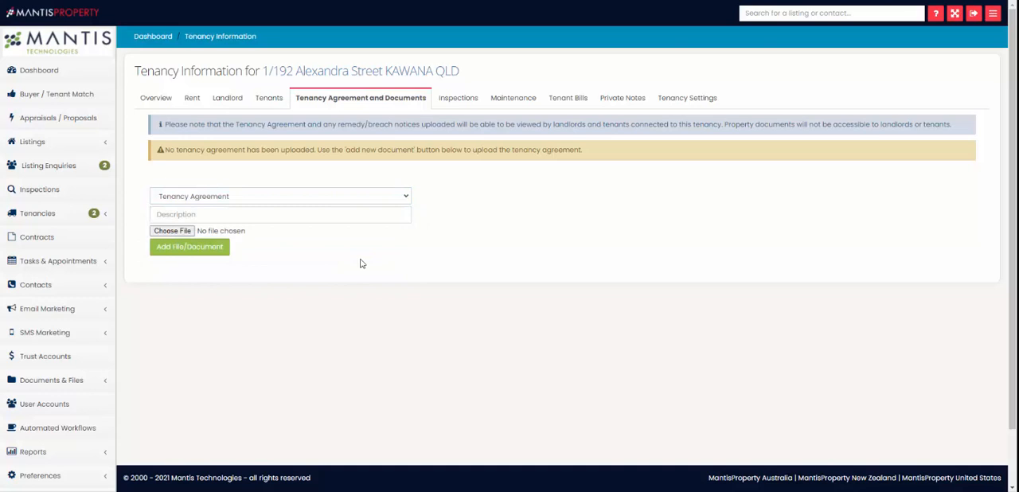
pyautogui.click(457, 99)
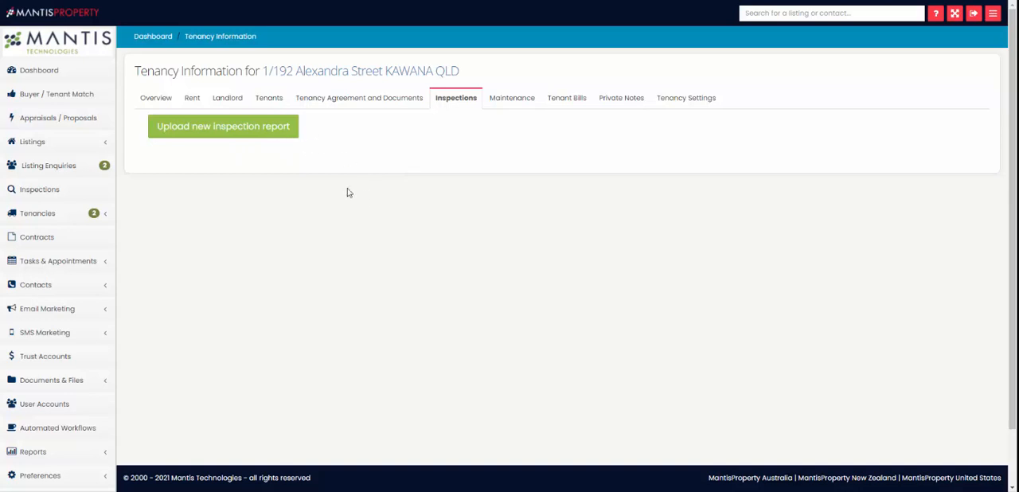
# Step: Review the maintenance, tenant bills and private notes sections of the Alexandra Street tenancy
pyautogui.click(521, 101)
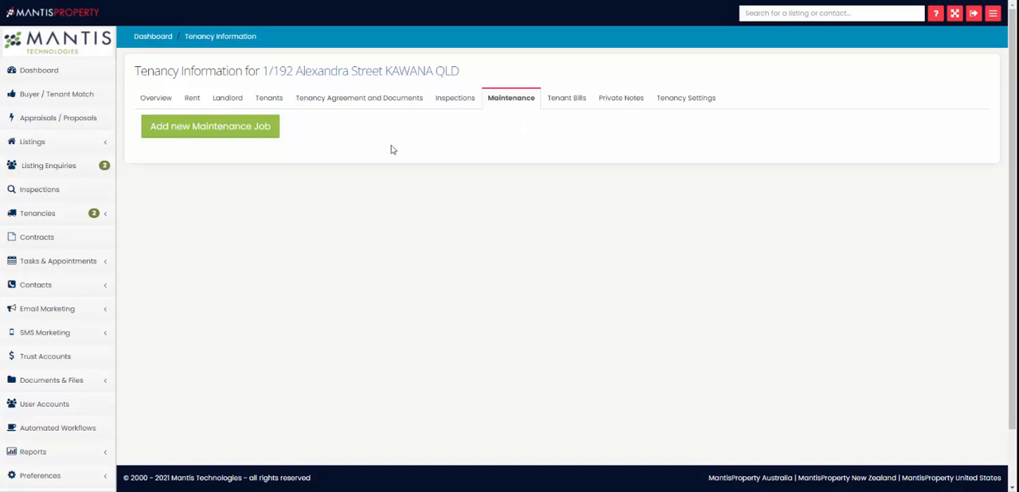
pyautogui.click(567, 111)
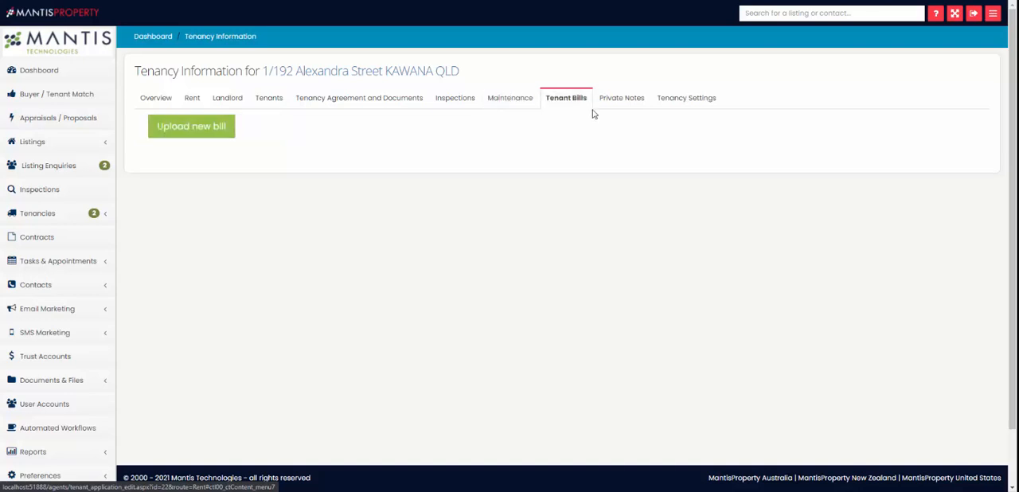
pyautogui.click(622, 101)
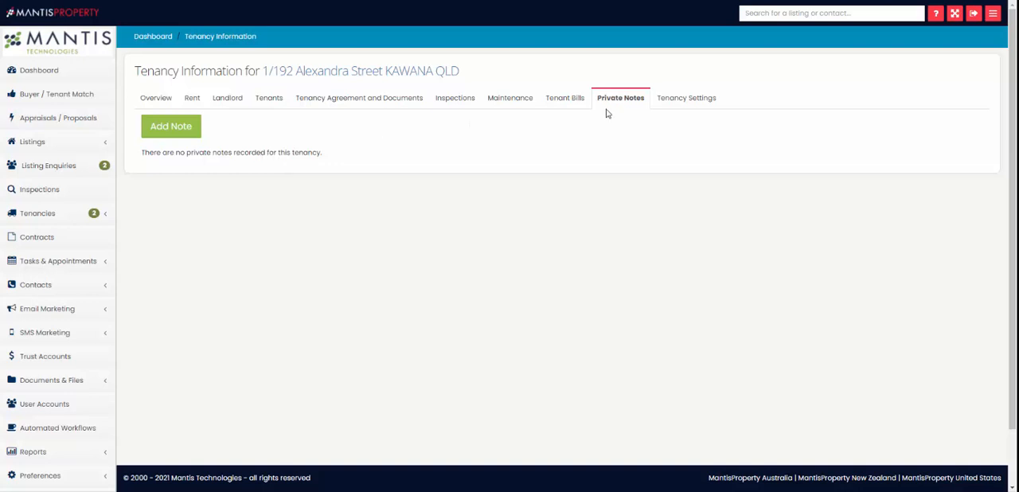
# Step: Inspect the available status options in the Alexandra Street tenancy settings without choosing one
pyautogui.click(682, 105)
pyautogui.click(217, 183)
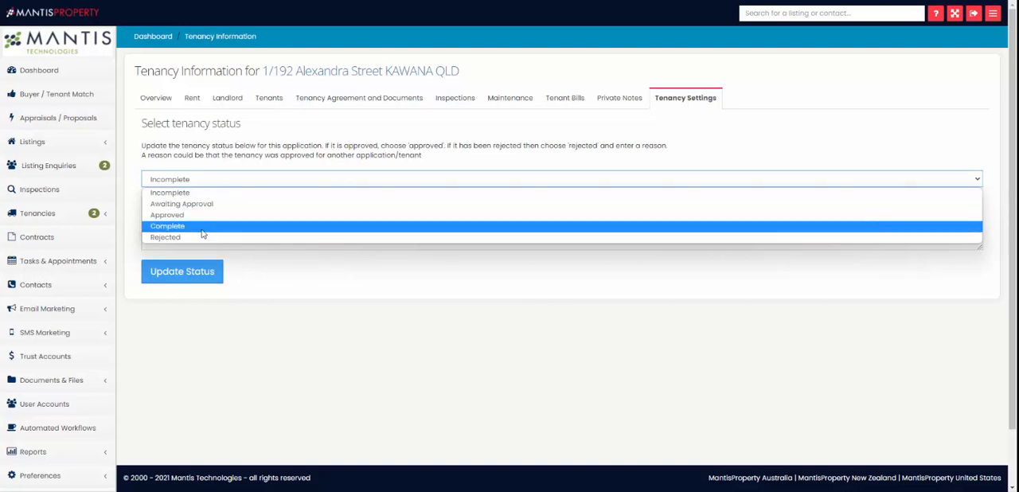
pyautogui.click(262, 147)
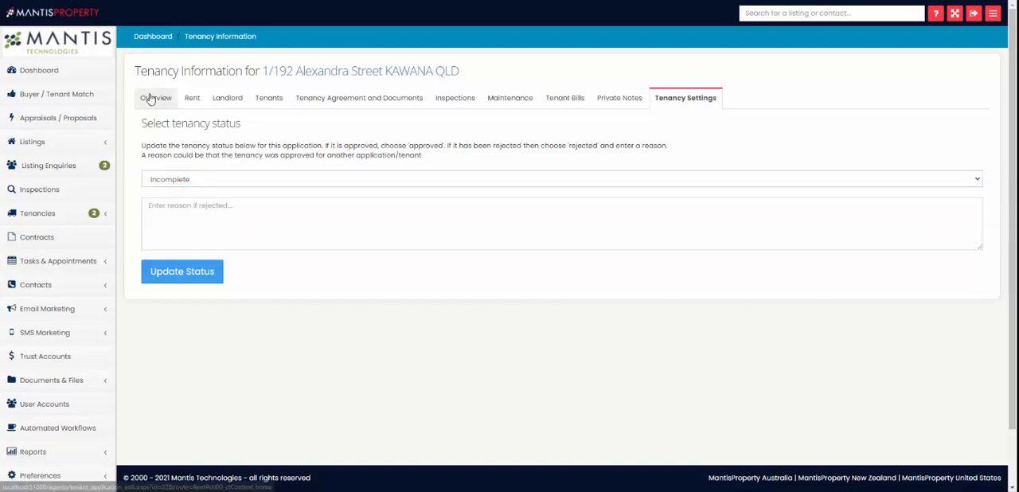
pyautogui.click(156, 97)
pyautogui.click(83, 213)
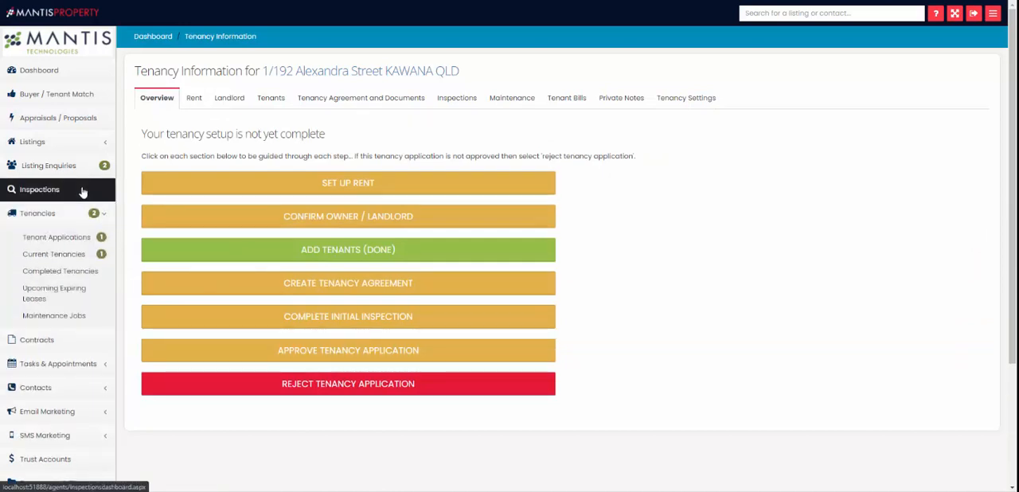
pyautogui.click(68, 255)
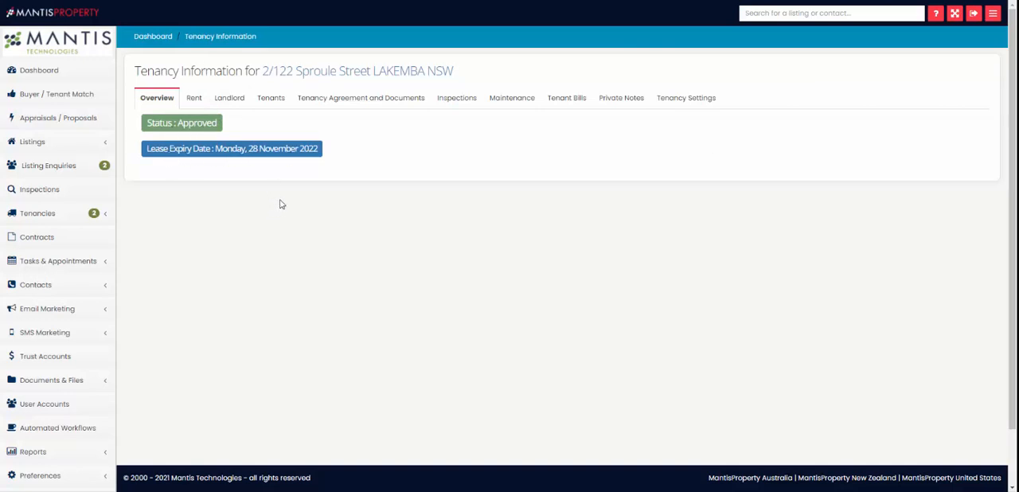
pyautogui.click(195, 99)
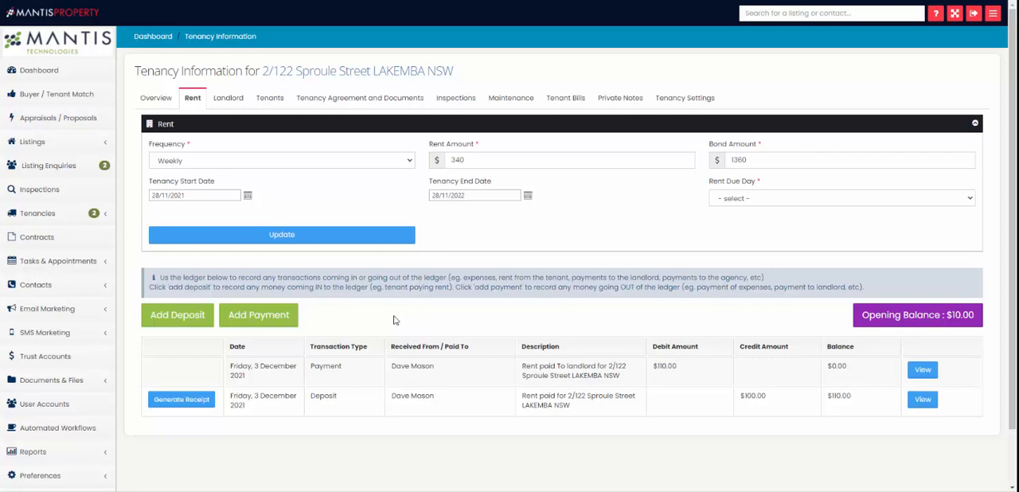
pyautogui.scroll(-1, 374, 334)
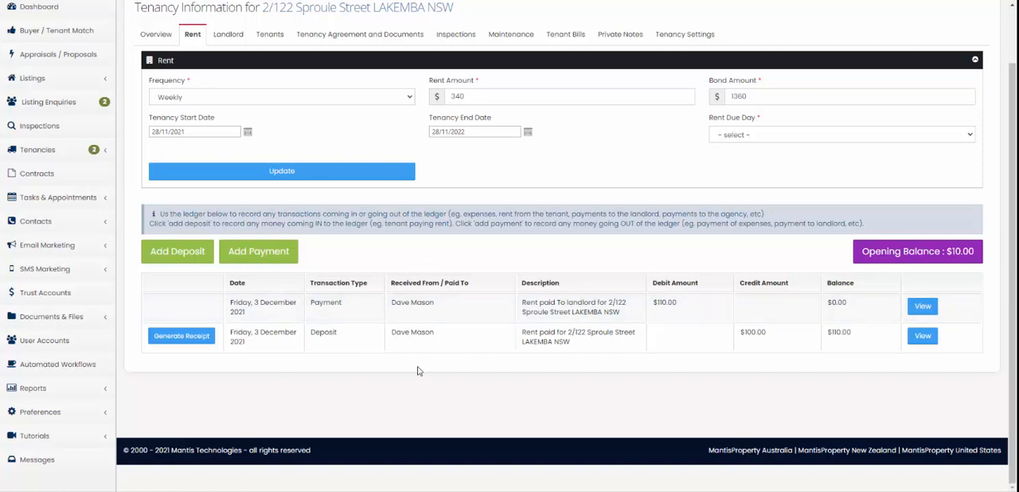
pyautogui.scroll(1, 448, 292)
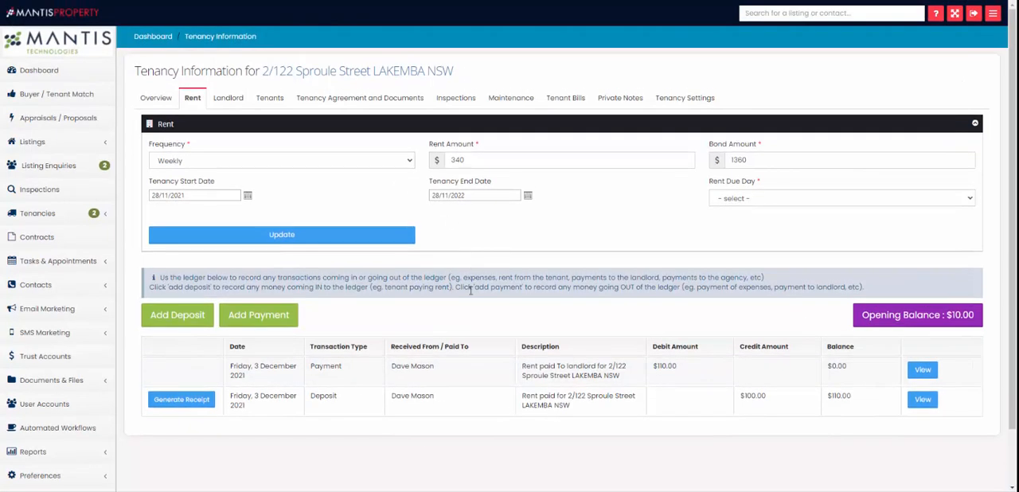
# Step: Open the Sproule Street landlord's login details and look over the tenant portal invitation email without sending it
pyautogui.click(230, 102)
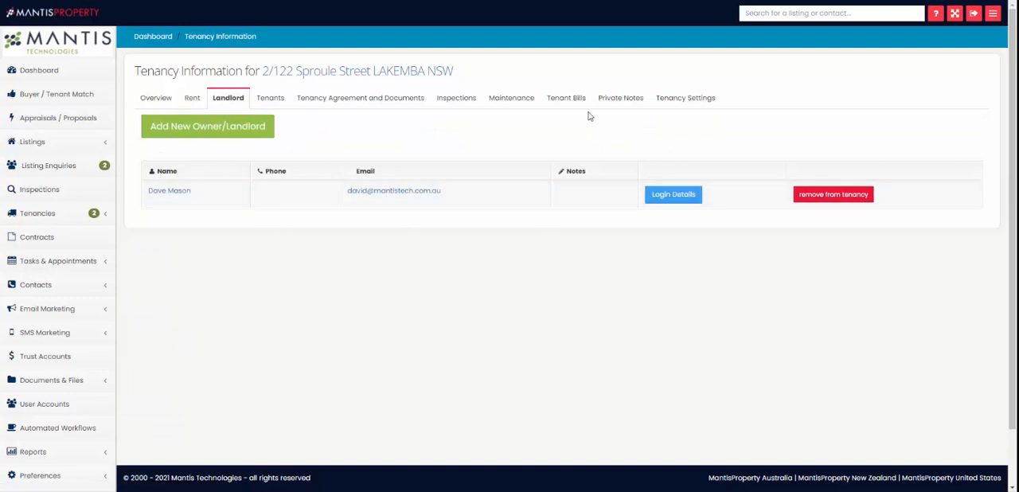
pyautogui.click(675, 199)
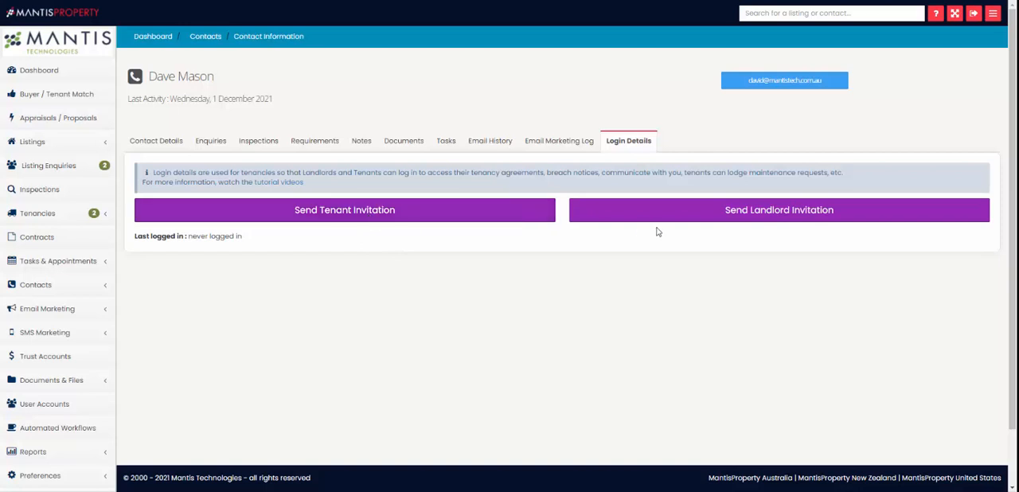
pyautogui.click(332, 216)
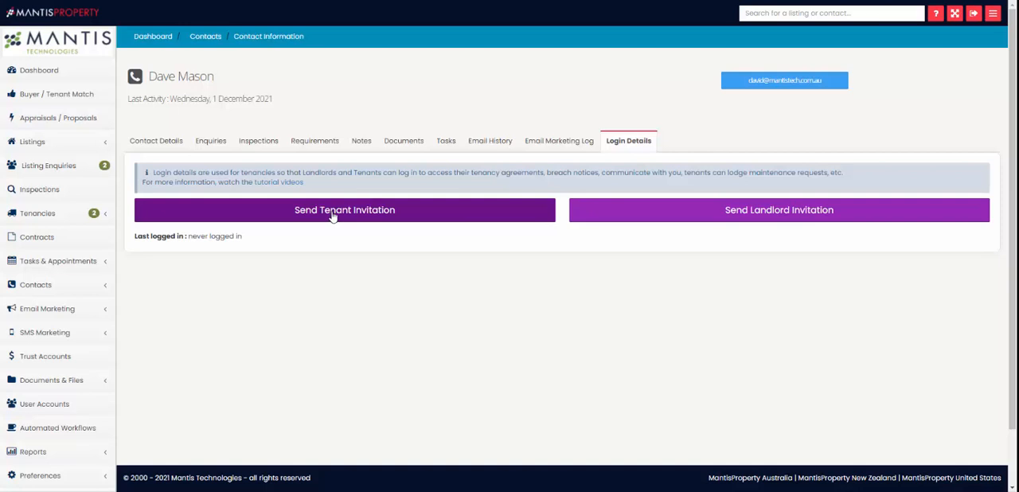
pyautogui.scroll(-1, 291, 128)
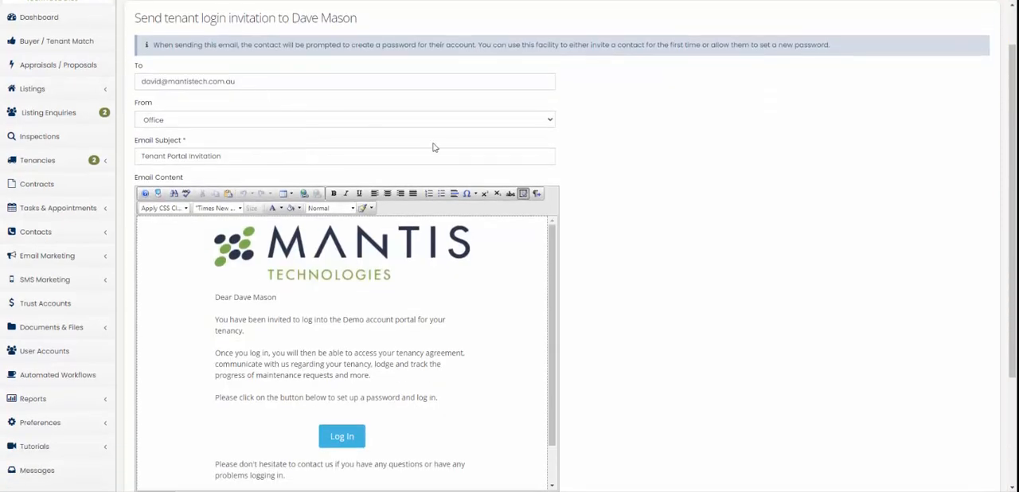
pyautogui.scroll(-2, 433, 146)
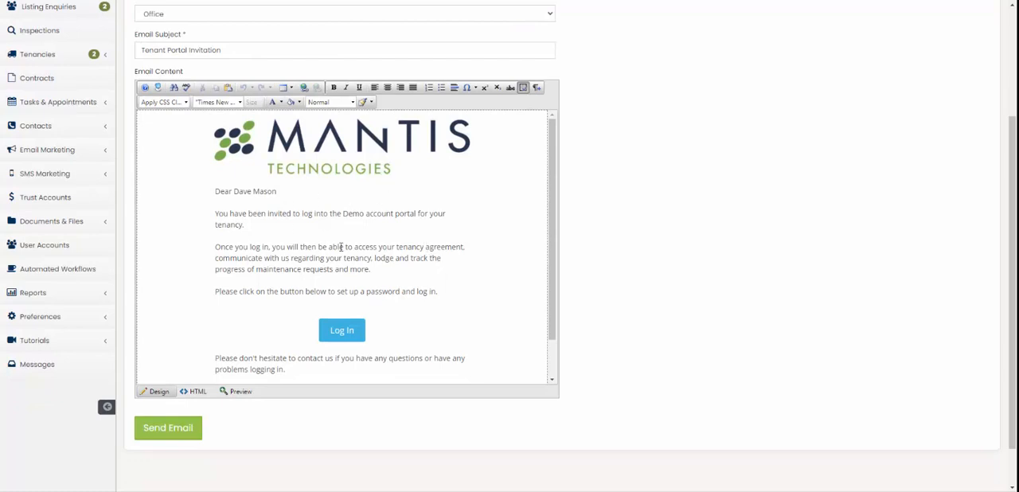
pyautogui.scroll(3, 382, 235)
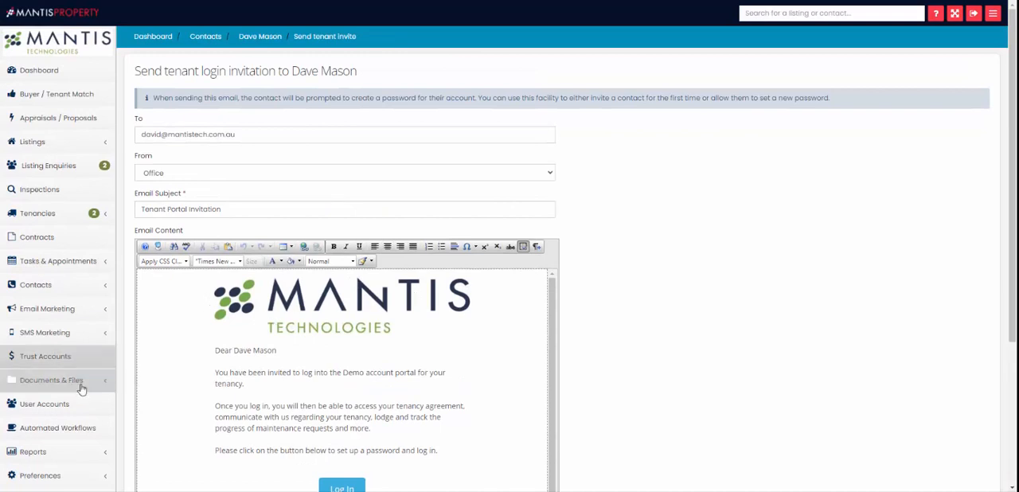
pyautogui.scroll(-5, 276, 272)
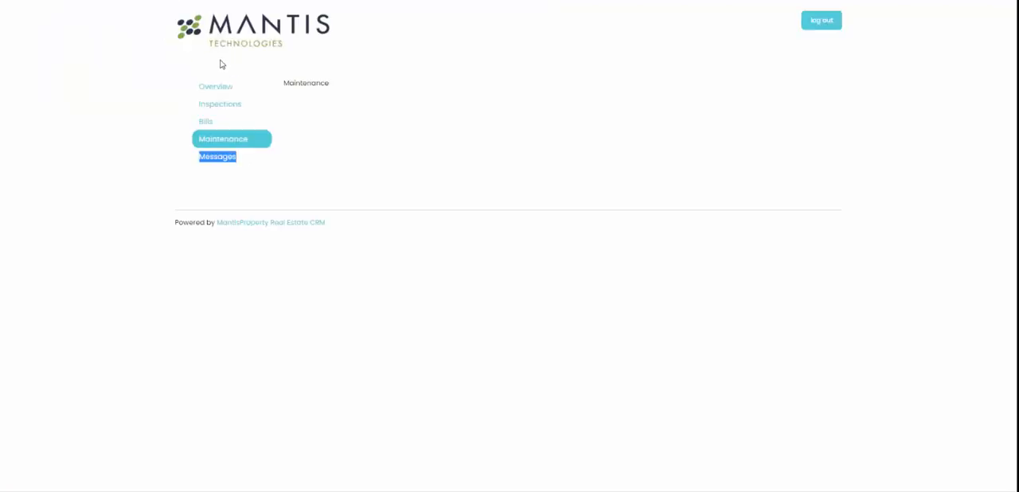
pyautogui.click(218, 88)
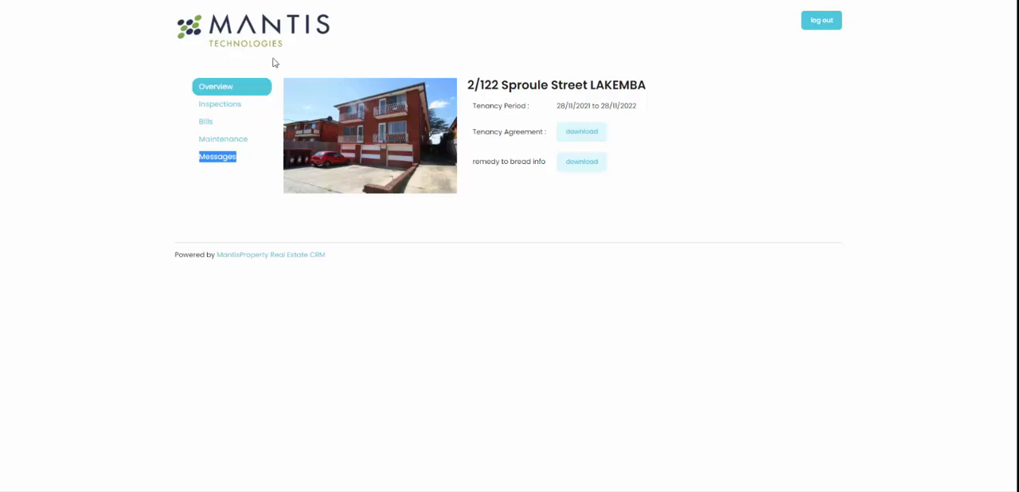
pyautogui.click(140, 129)
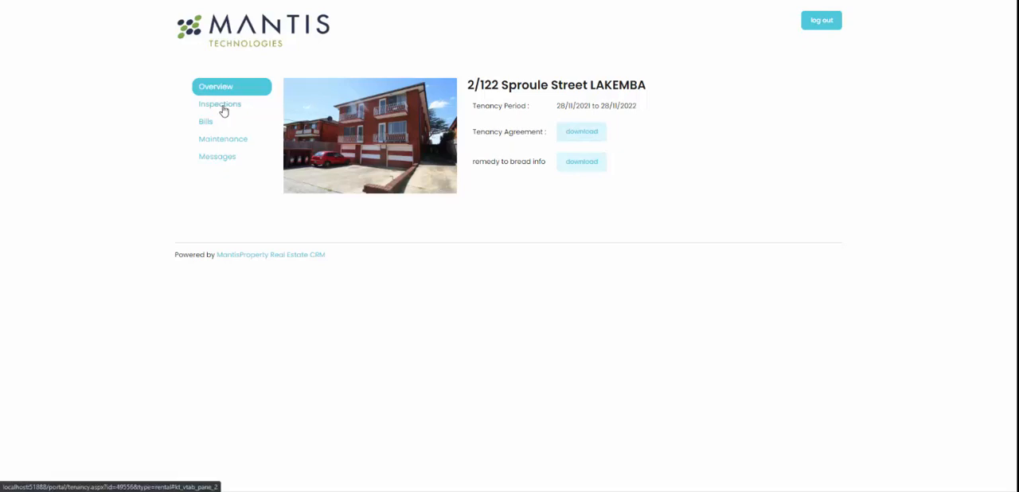
pyautogui.click(221, 106)
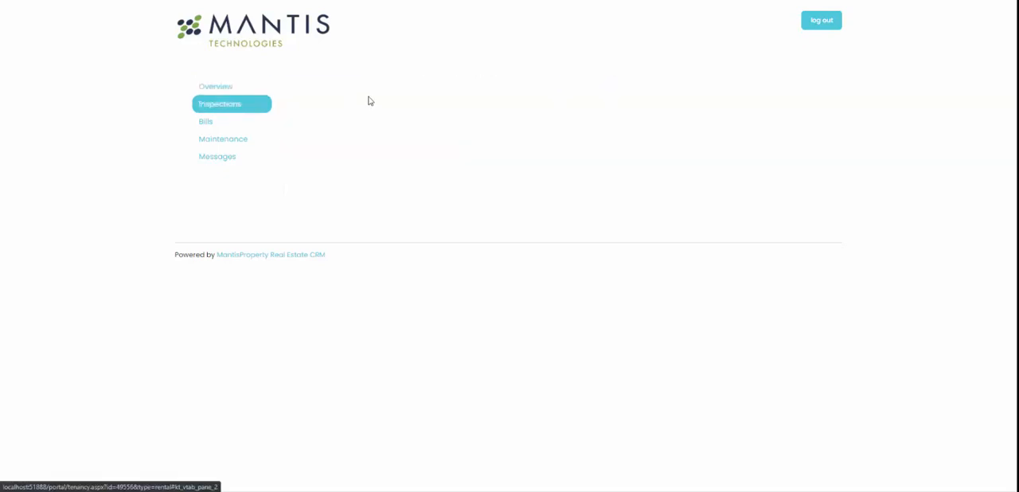
pyautogui.click(206, 124)
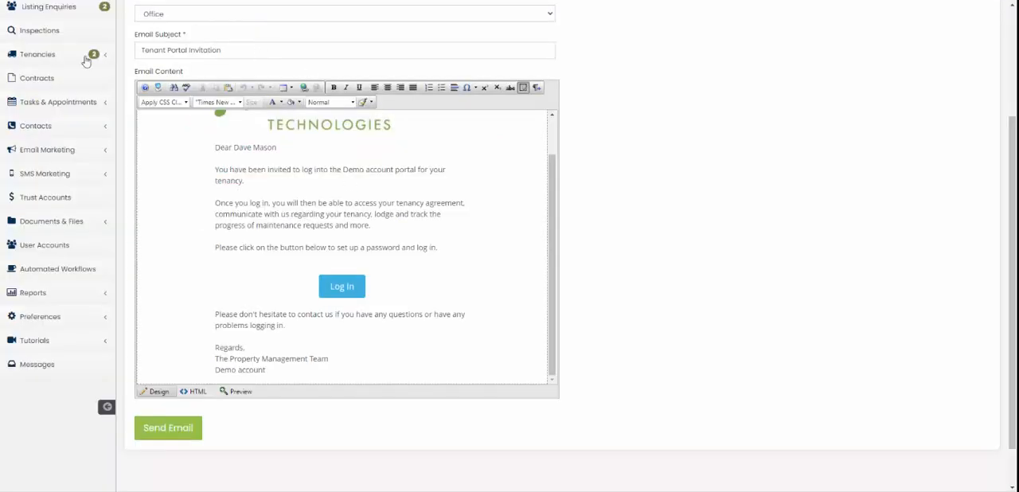
# Step: Switch back to MantisProperty and review the landlord, tenants and maintenance sections of the Sproule Street tenancy
pyautogui.click(56, 59)
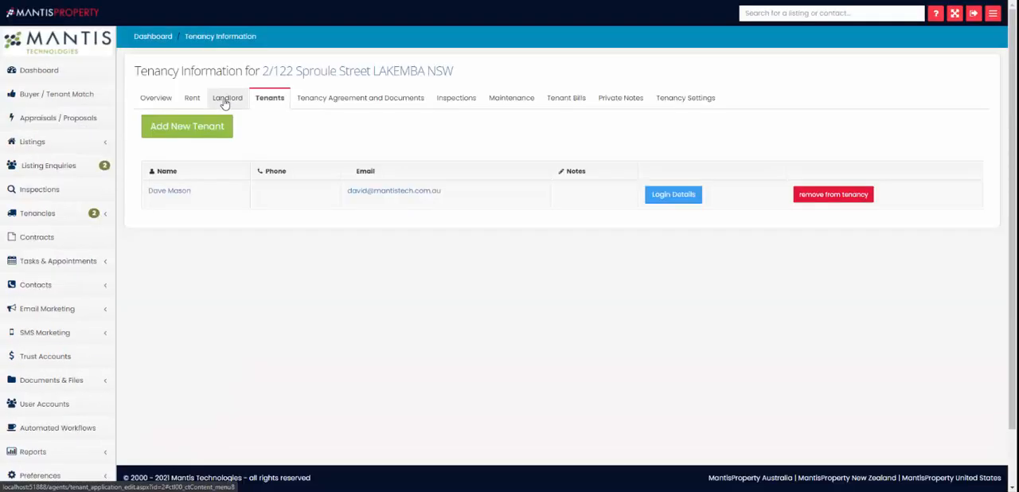
pyautogui.click(225, 101)
pyautogui.click(268, 102)
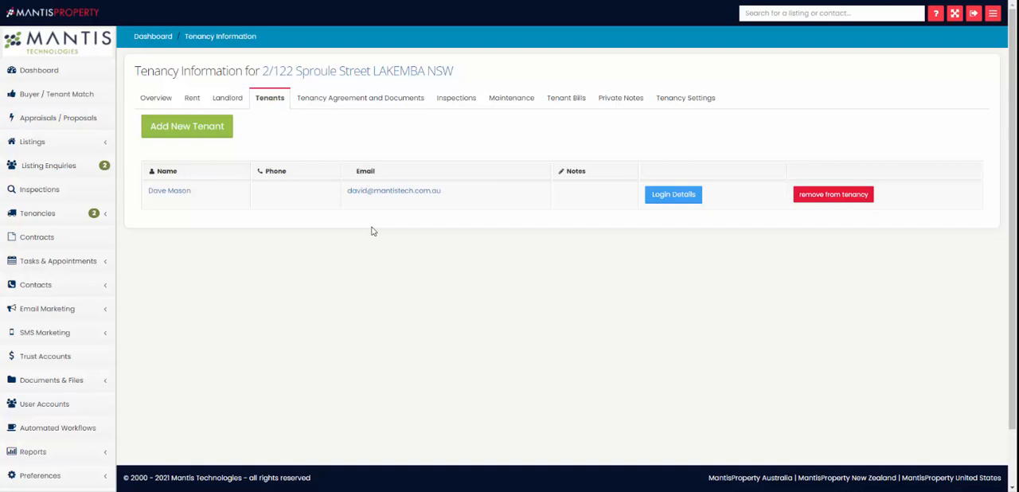
pyautogui.click(519, 105)
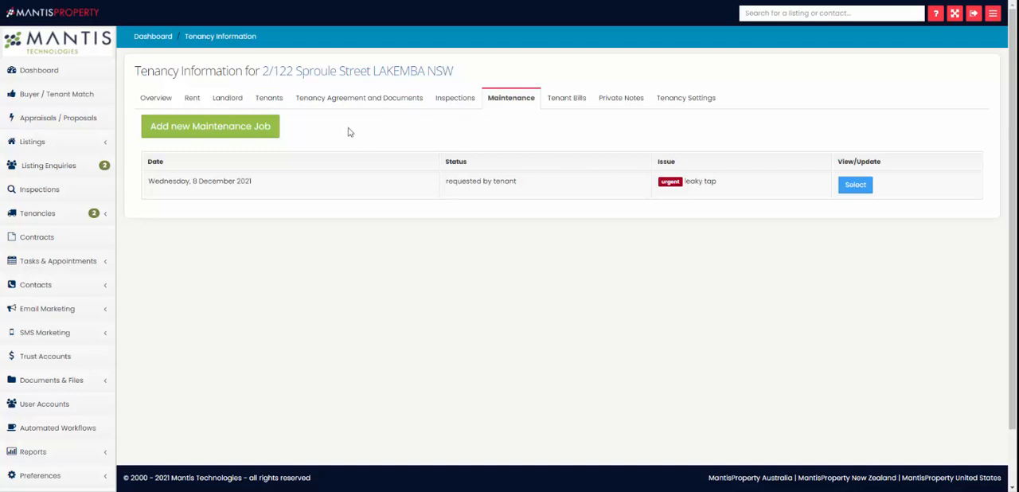
# Step: Start a new maintenance job for the Sproule Street tenancy and look over its status options, subject and description fields
pyautogui.click(233, 134)
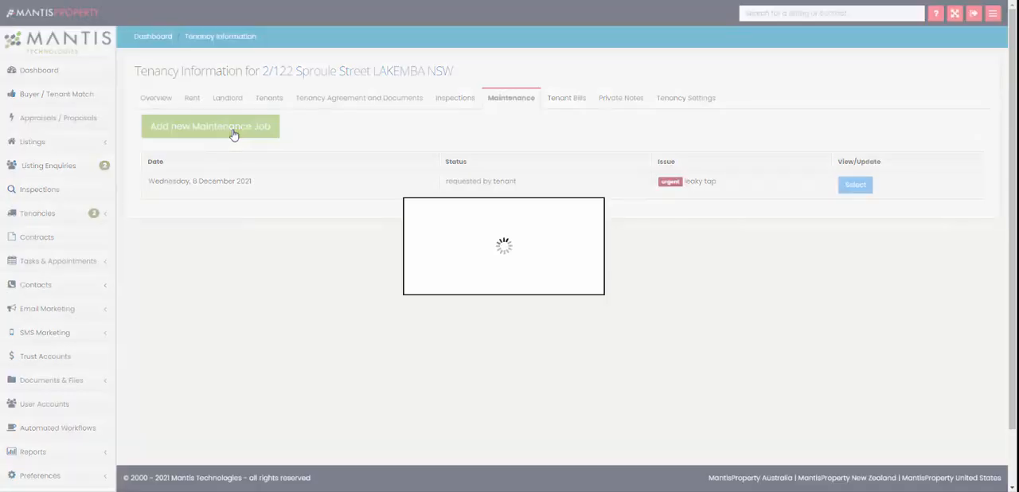
pyautogui.scroll(-3, 316, 130)
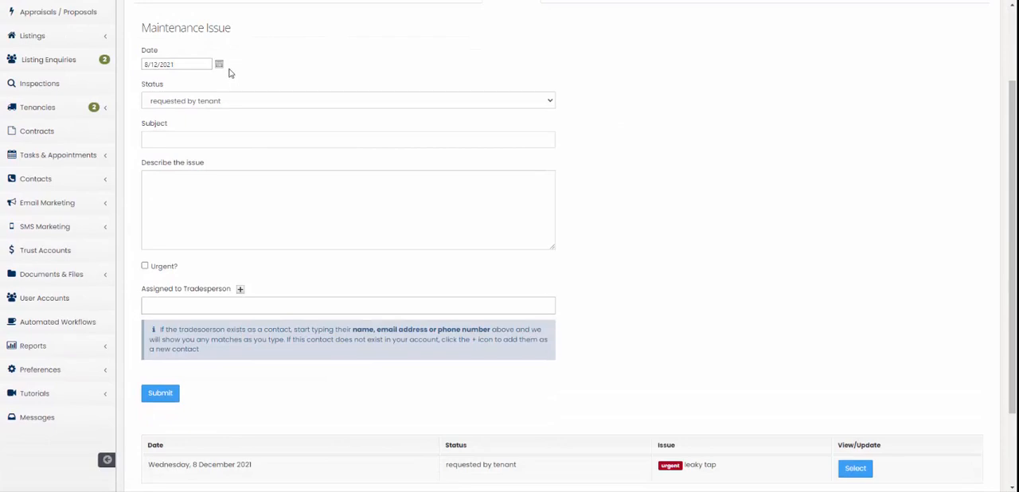
pyautogui.click(199, 102)
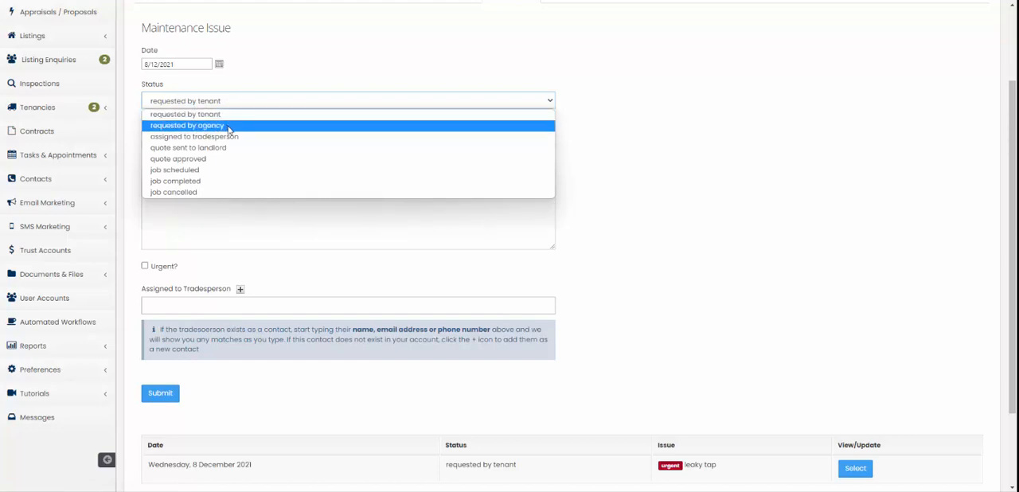
pyautogui.click(284, 61)
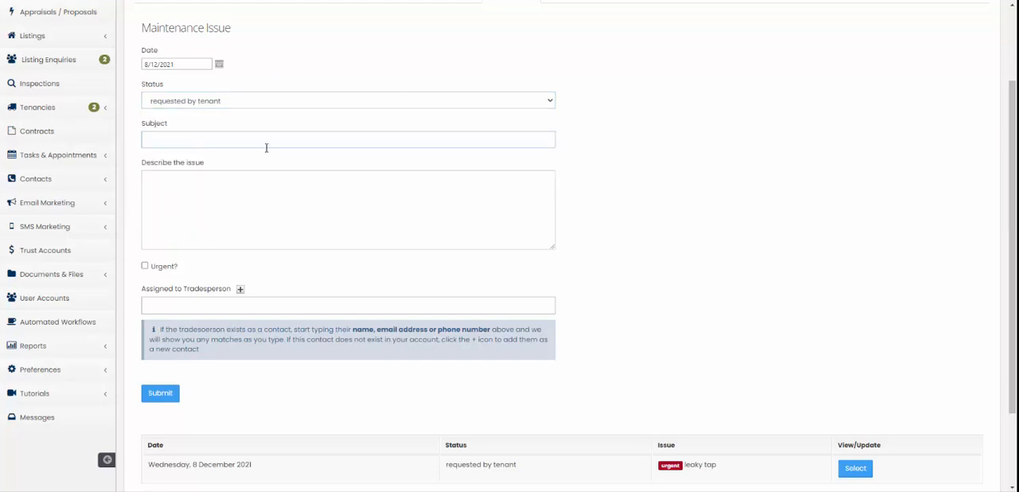
pyautogui.click(203, 191)
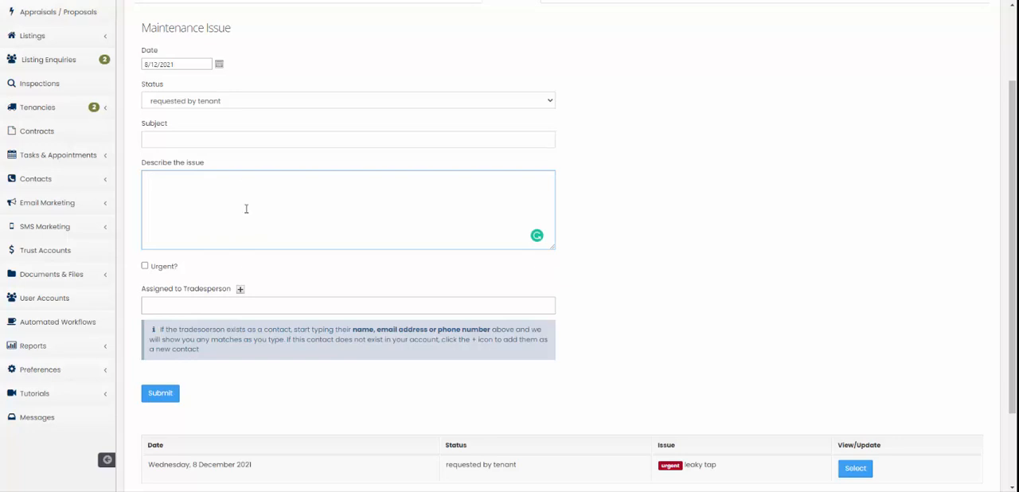
pyautogui.scroll(-2, 247, 211)
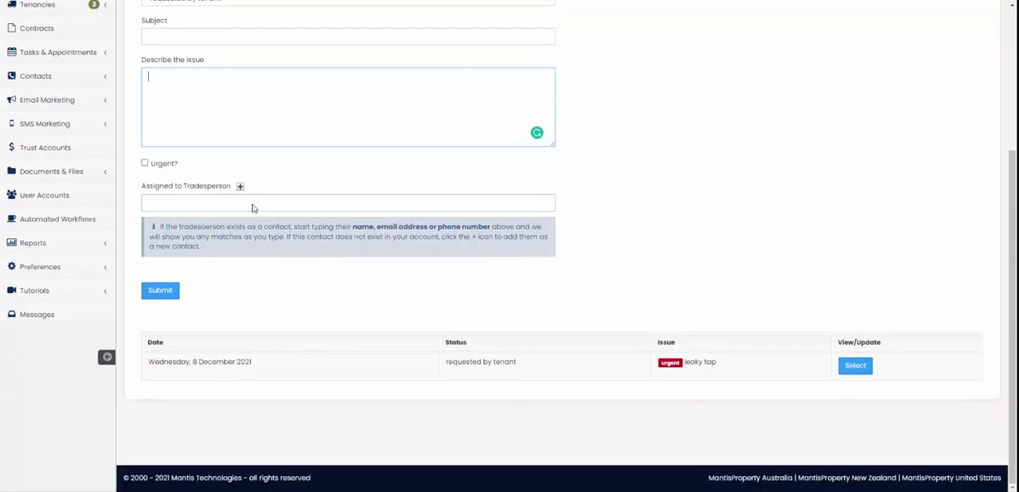
# Step: Search for a contact by first name and assign the first match as the job's tradesperson
pyautogui.click(157, 207)
pyautogui.write('david')
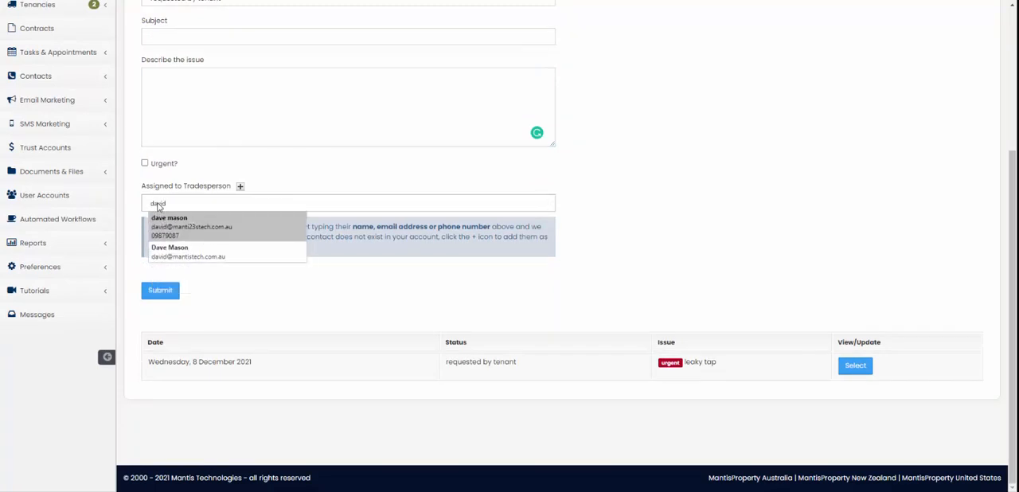
pyautogui.click(210, 233)
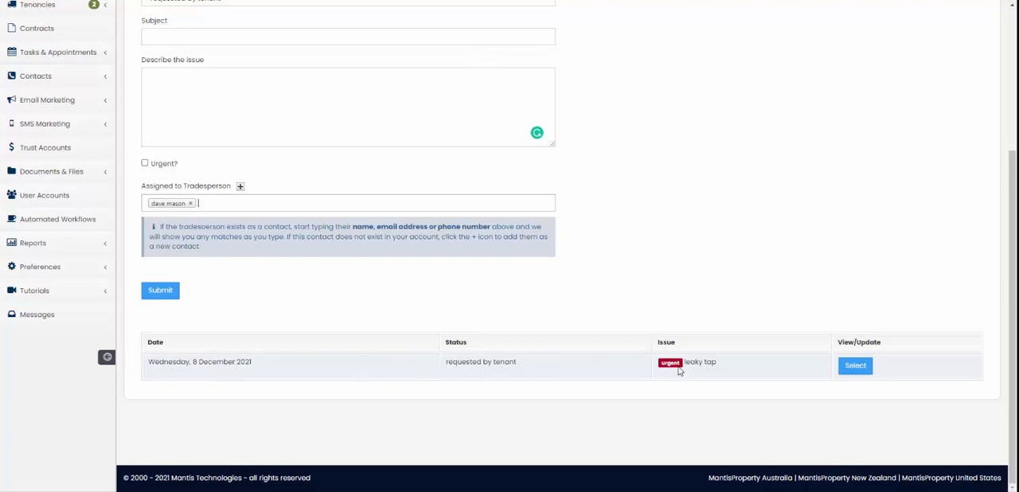
# Step: Select the existing leaky tap job and inspect the maintenance status options without choosing a different status
pyautogui.click(853, 366)
pyautogui.click(247, 204)
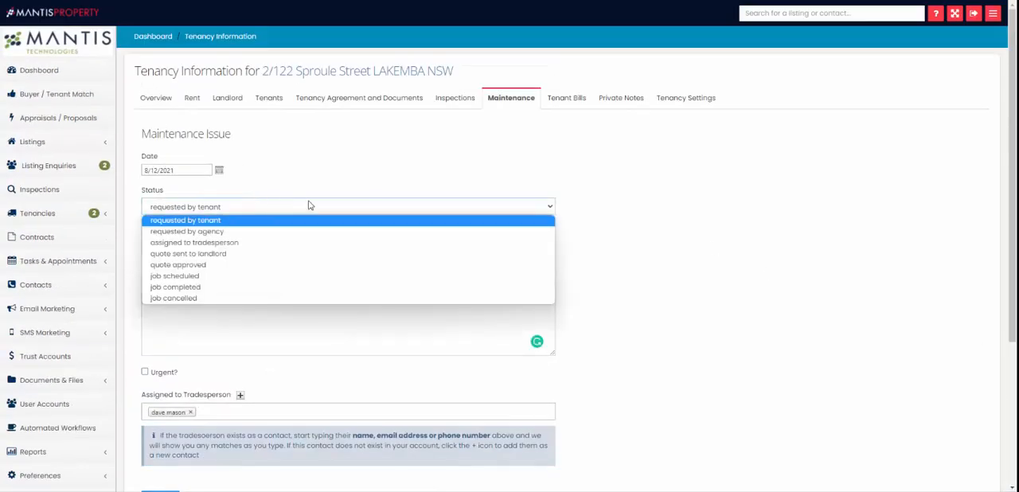
pyautogui.click(706, 271)
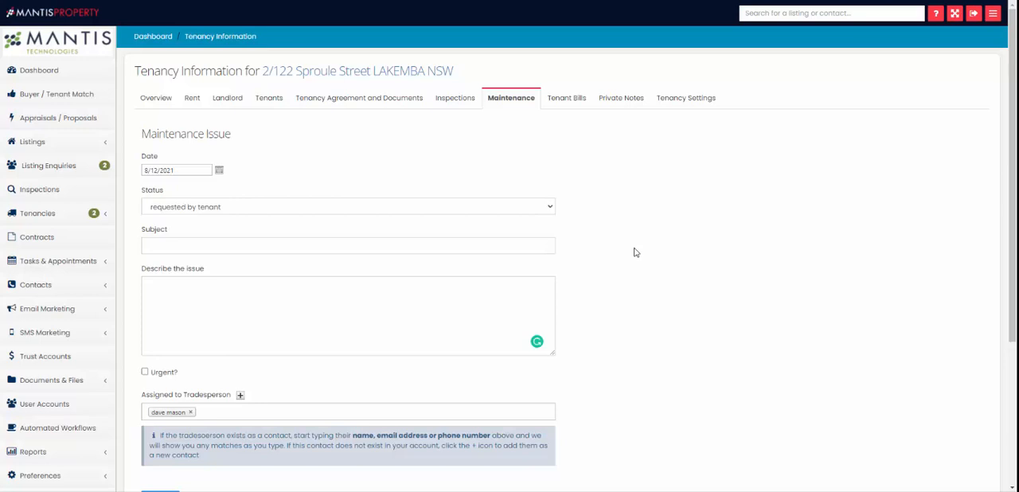
pyautogui.click(259, 213)
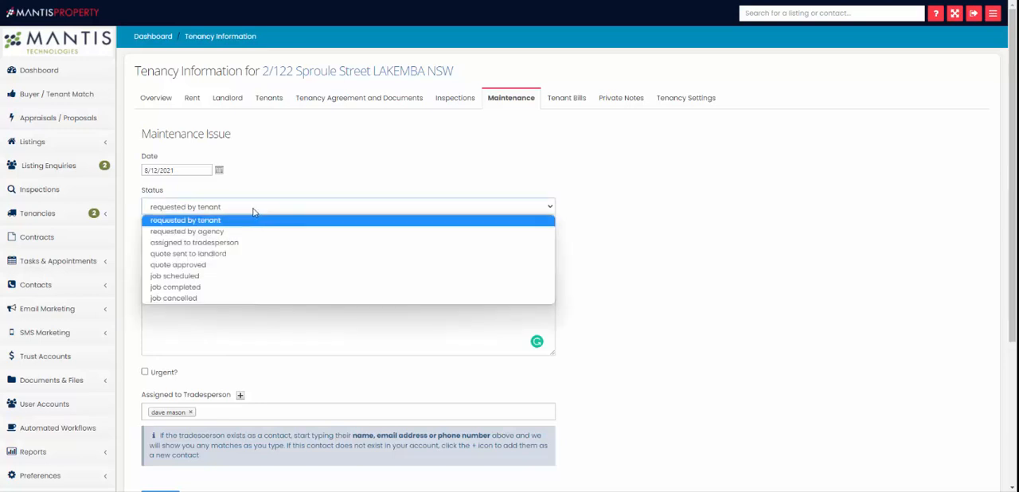
pyautogui.click(444, 160)
pyautogui.scroll(-3, 390, 328)
pyautogui.scroll(5, 391, 322)
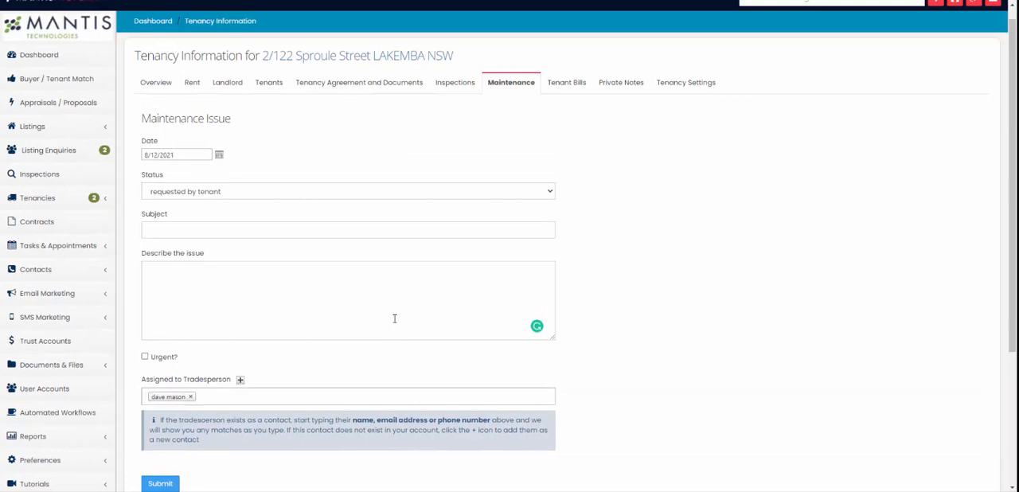